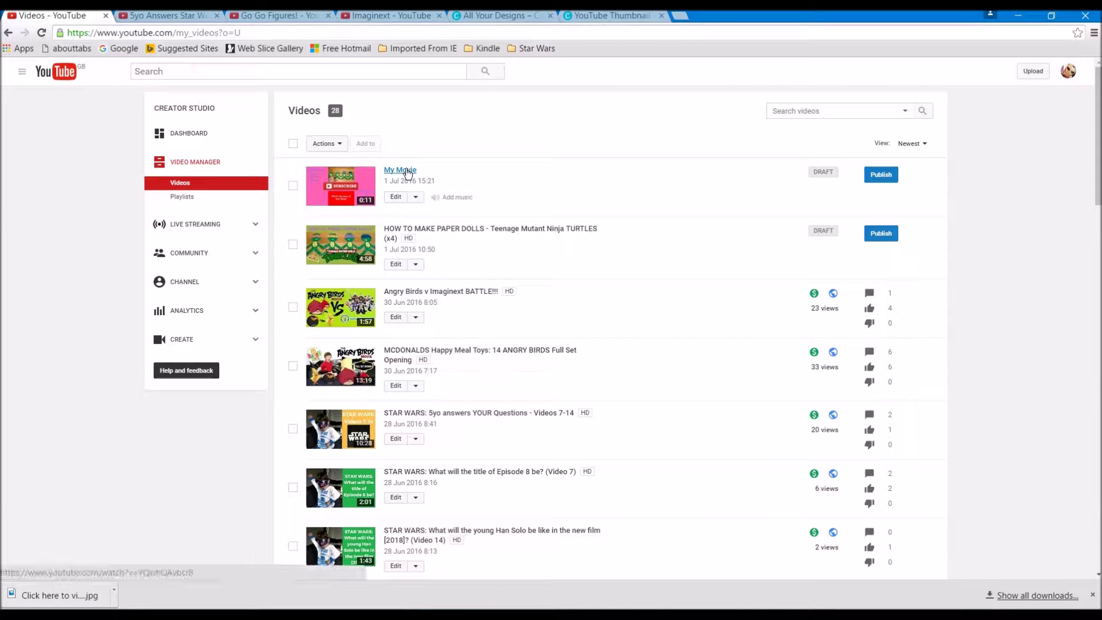
Open My Movie from Video Manager and go to its Annotations editor
{"action": "left_click", "coordinate": [396, 198]}
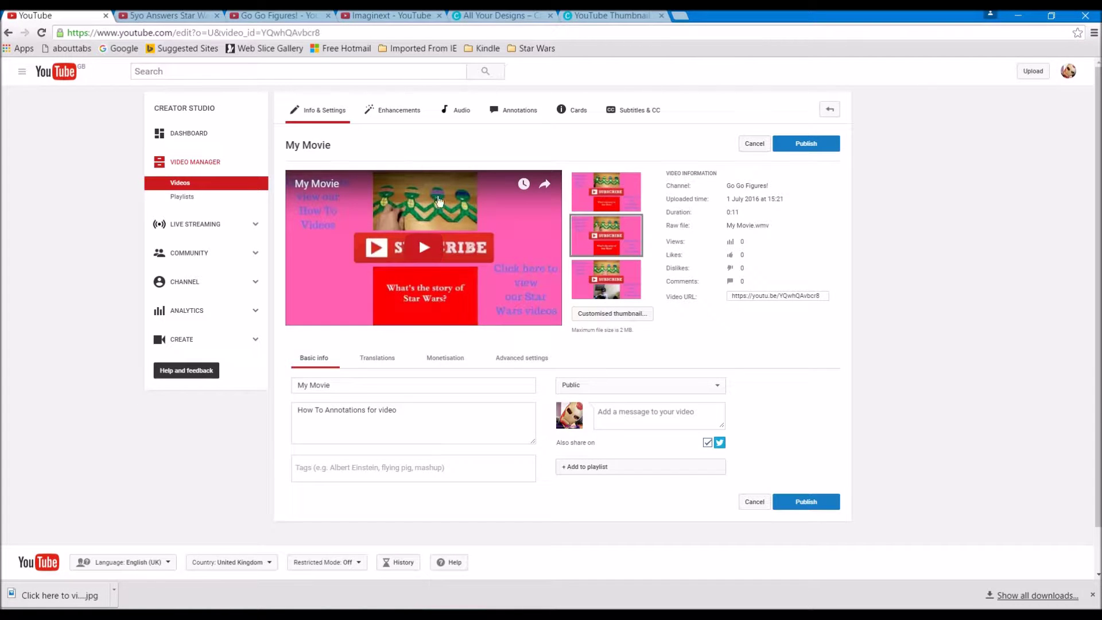
{"action": "left_click", "coordinate": [518, 113]}
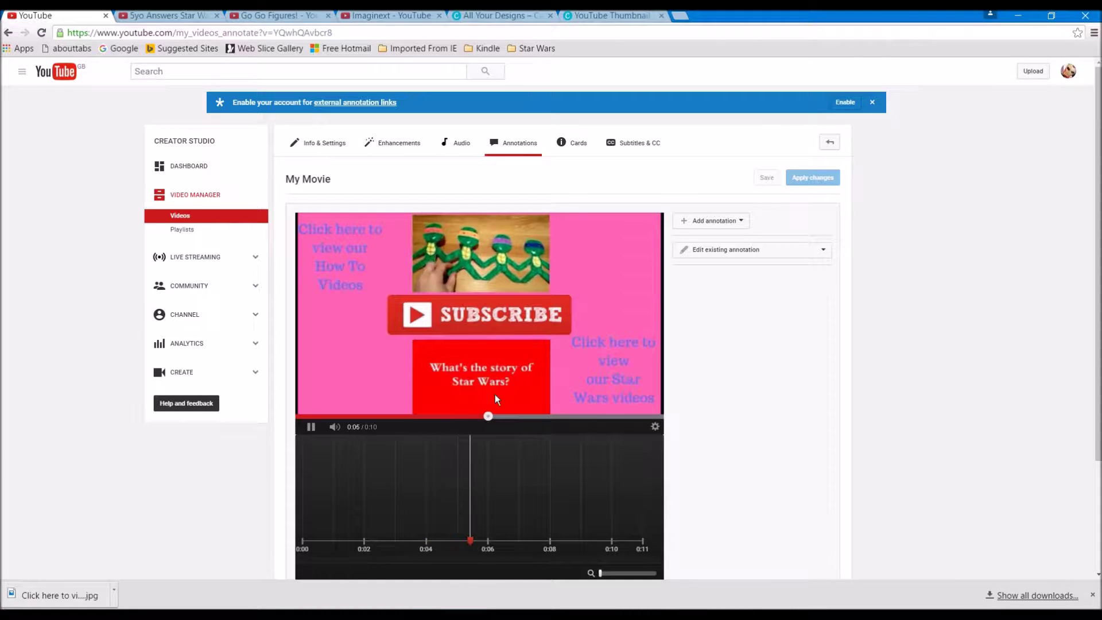
{"action": "left_click", "coordinate": [310, 427]}
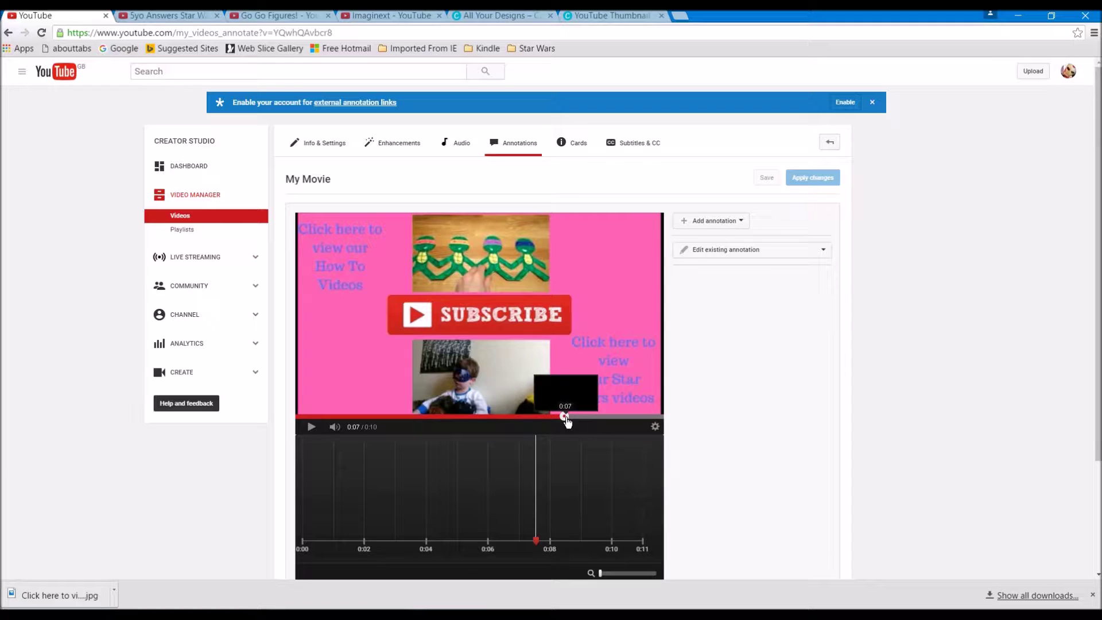
{"action": "left_click_drag", "start_coordinate": [565, 417], "coordinate": [286, 431]}
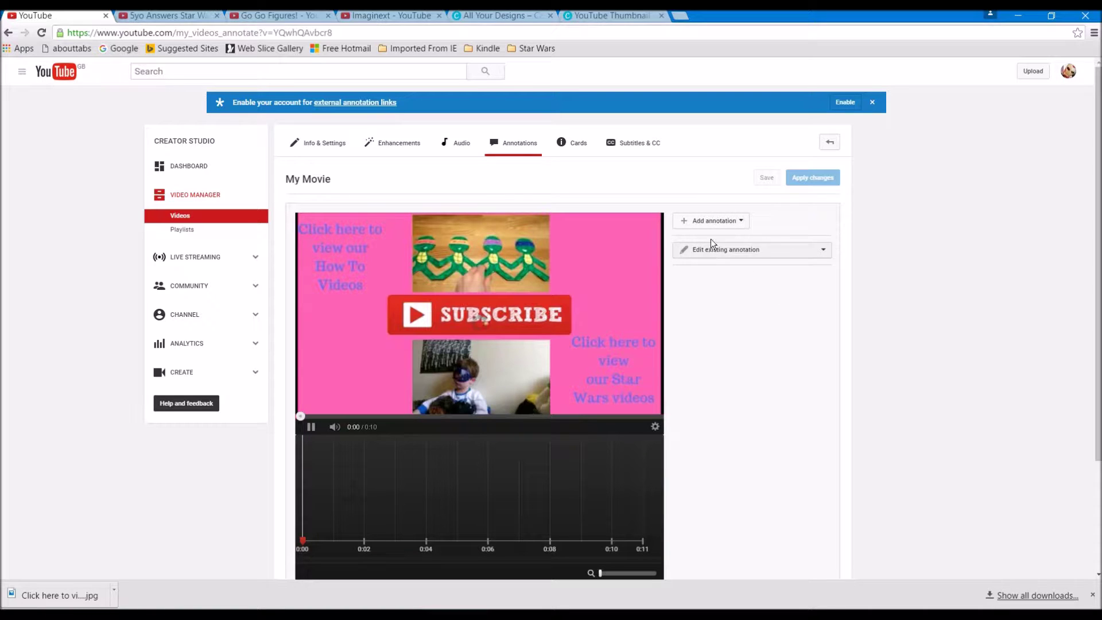
Add a spotlight sized over the top paper-doll picture, ending at 0:00:10.0
{"action": "left_click", "coordinate": [712, 222]}
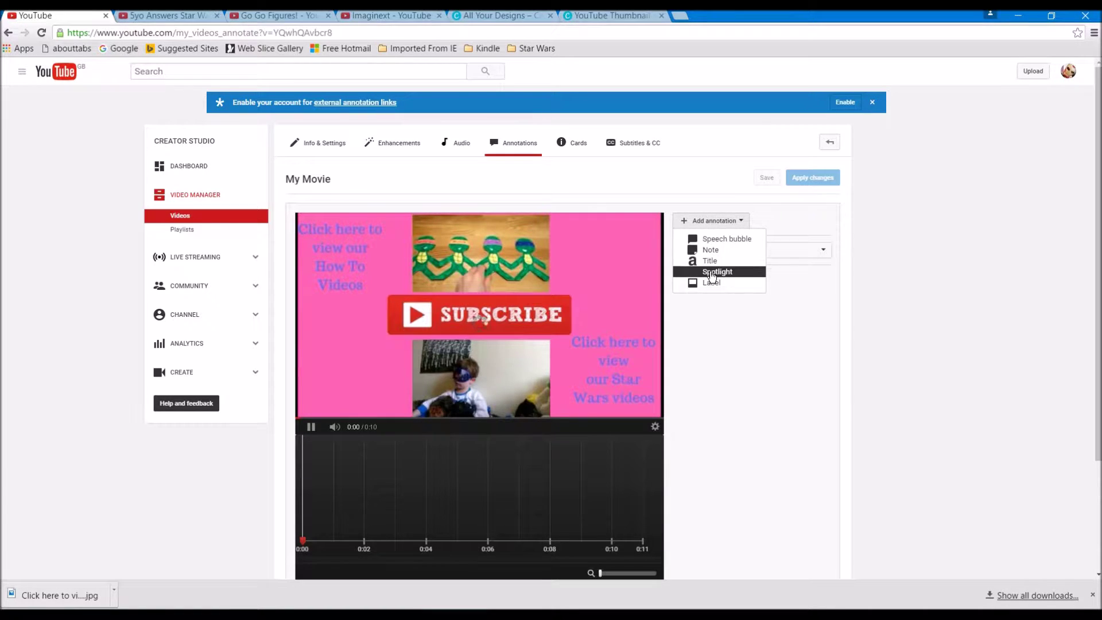
{"action": "left_click", "coordinate": [712, 272]}
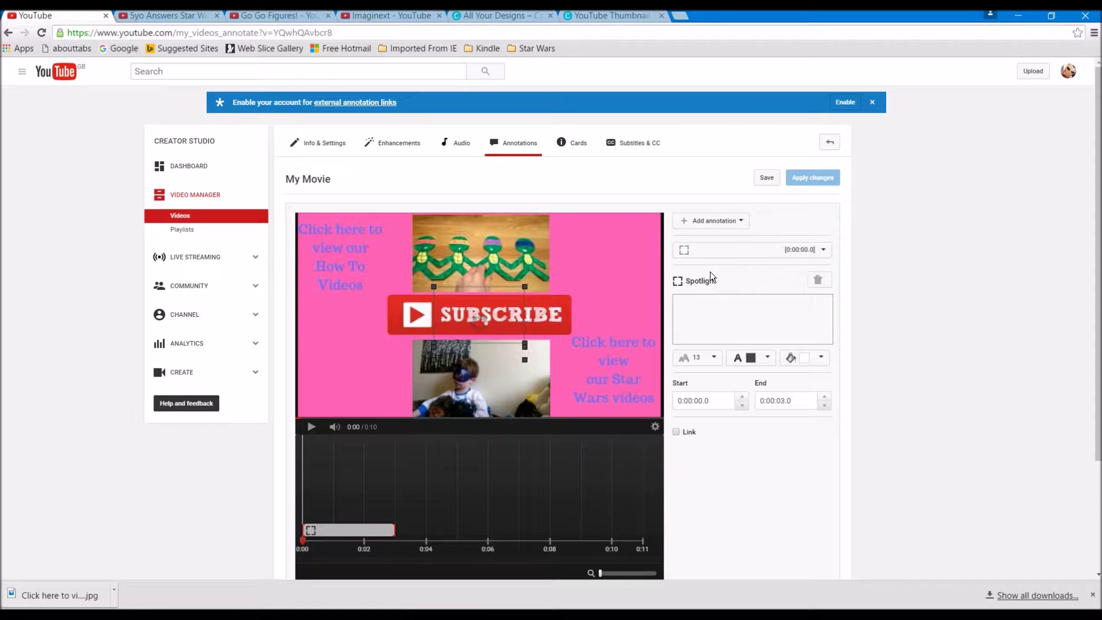
{"action": "mouse_move", "coordinate": [455, 317]}
{"action": "left_mouse_down"}
{"action": "mouse_move", "coordinate": [423, 290]}
{"action": "mouse_move", "coordinate": [426, 243]}
{"action": "left_mouse_up"}
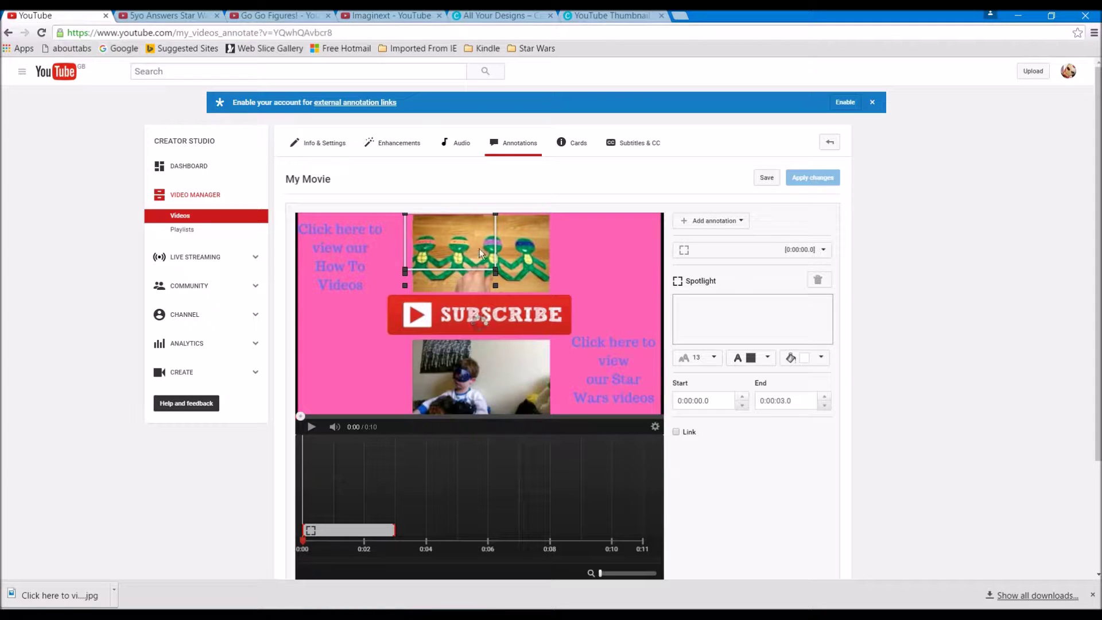
{"action": "left_click_drag", "start_coordinate": [497, 269], "coordinate": [557, 293]}
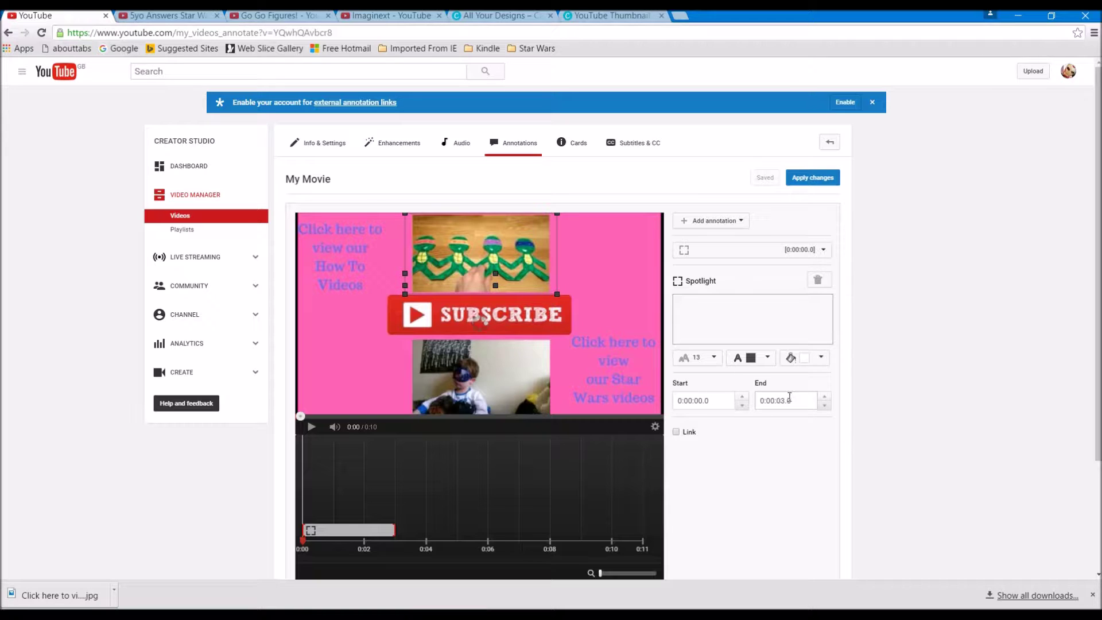
{"action": "left_click", "coordinate": [782, 401]}
{"action": "double_click", "coordinate": [781, 401]}
{"action": "type", "text": "10"}
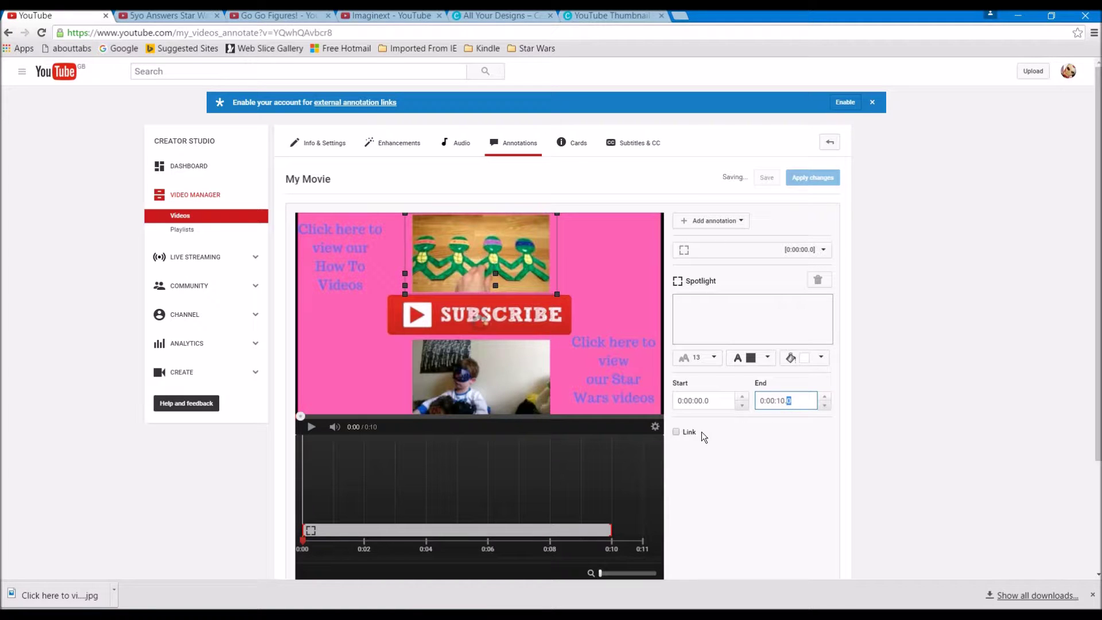
Label the spotlight 'How To Video', make it a Playlist link, and switch to the Star Wars playlist tab
{"action": "left_click", "coordinate": [716, 319]}
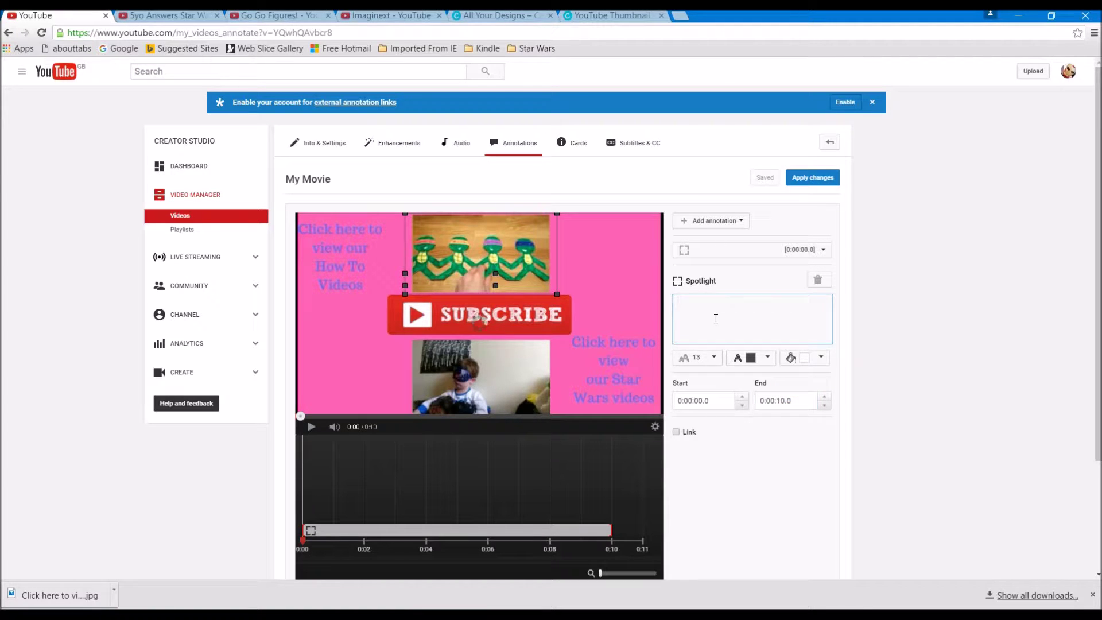
{"action": "type", "text": "How To Video"}
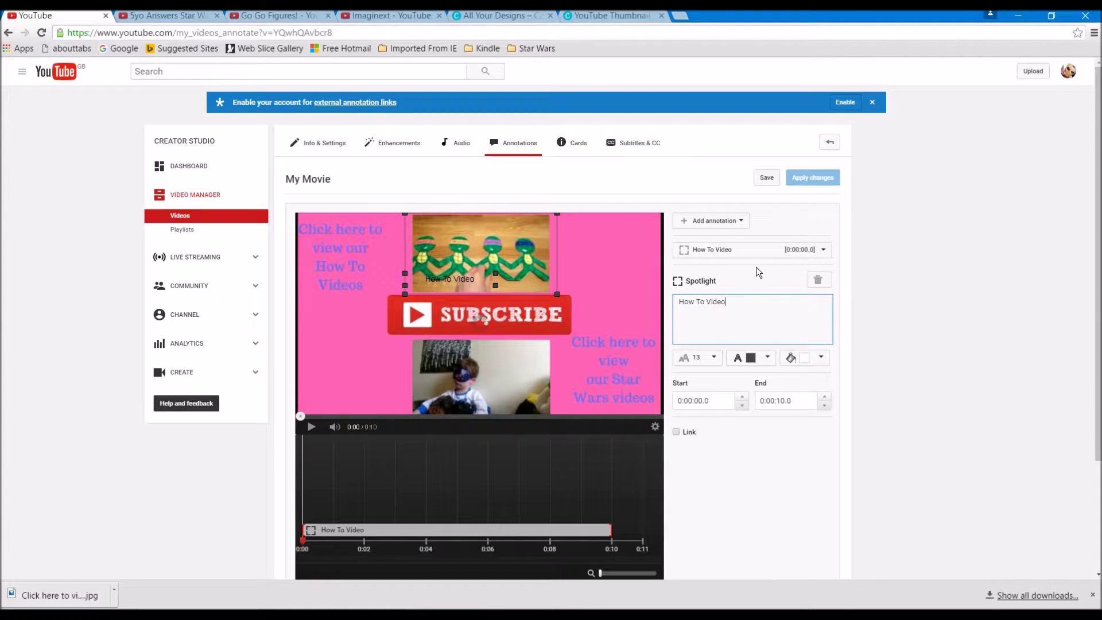
{"action": "left_click", "coordinate": [676, 433]}
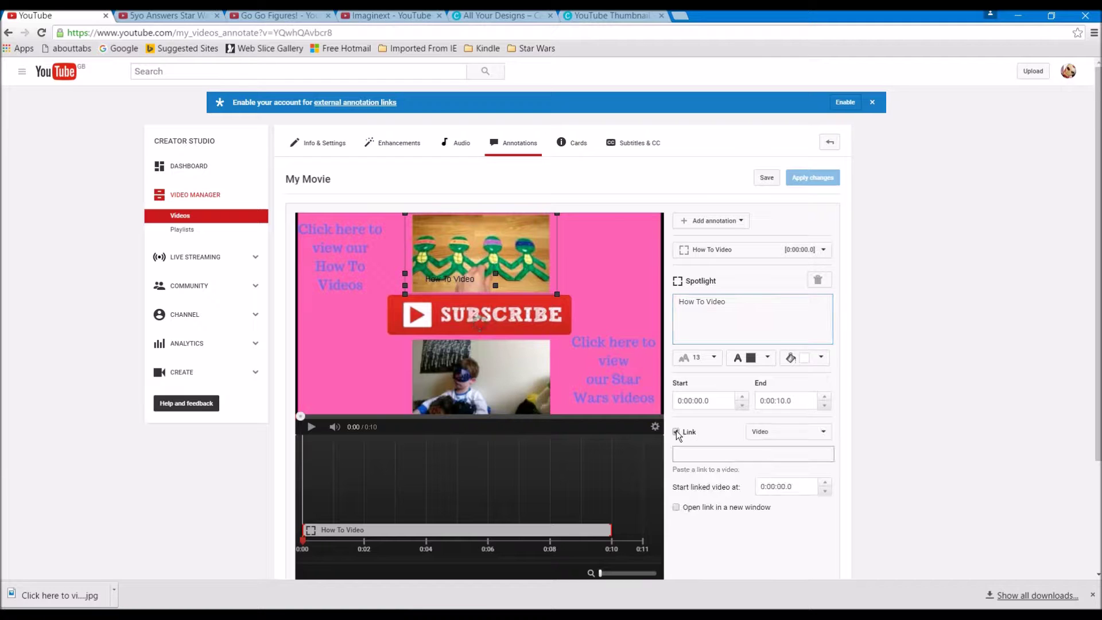
{"action": "left_click", "coordinate": [775, 435]}
{"action": "left_click", "coordinate": [773, 467]}
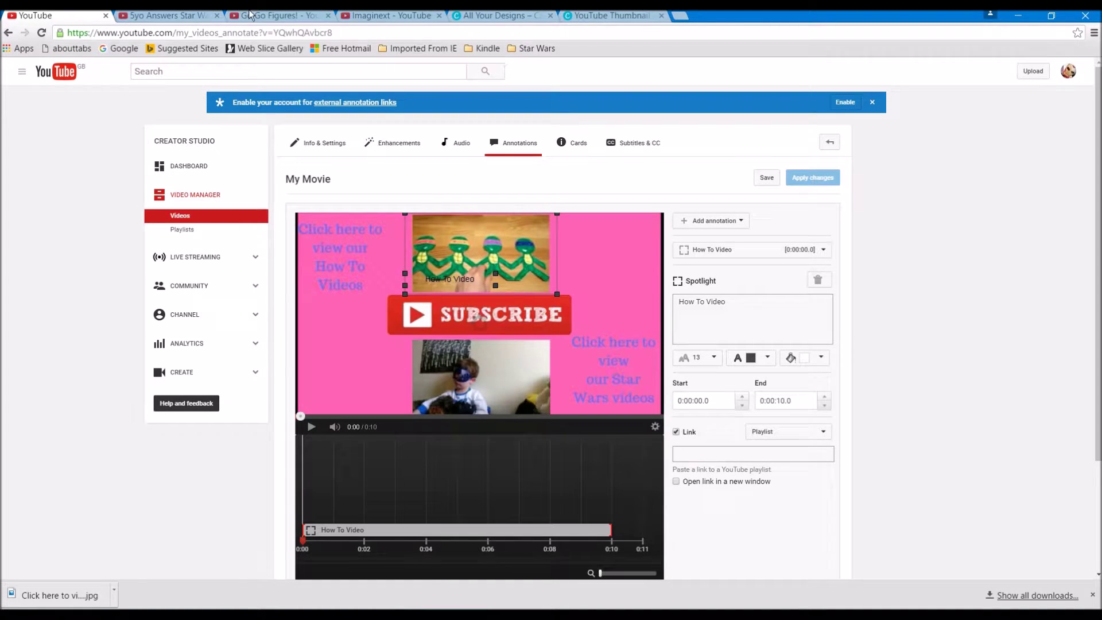
{"action": "left_click", "coordinate": [176, 16]}
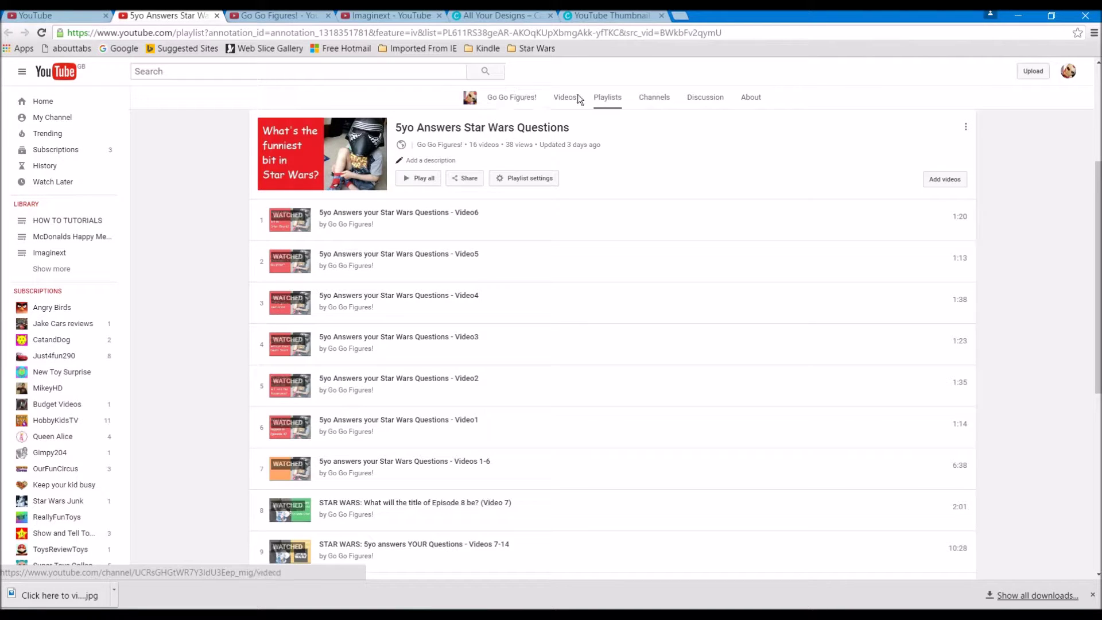
Copy the HOW TO TUTORIALS playlist address from the channel's Playlists page
{"action": "left_click", "coordinate": [607, 101]}
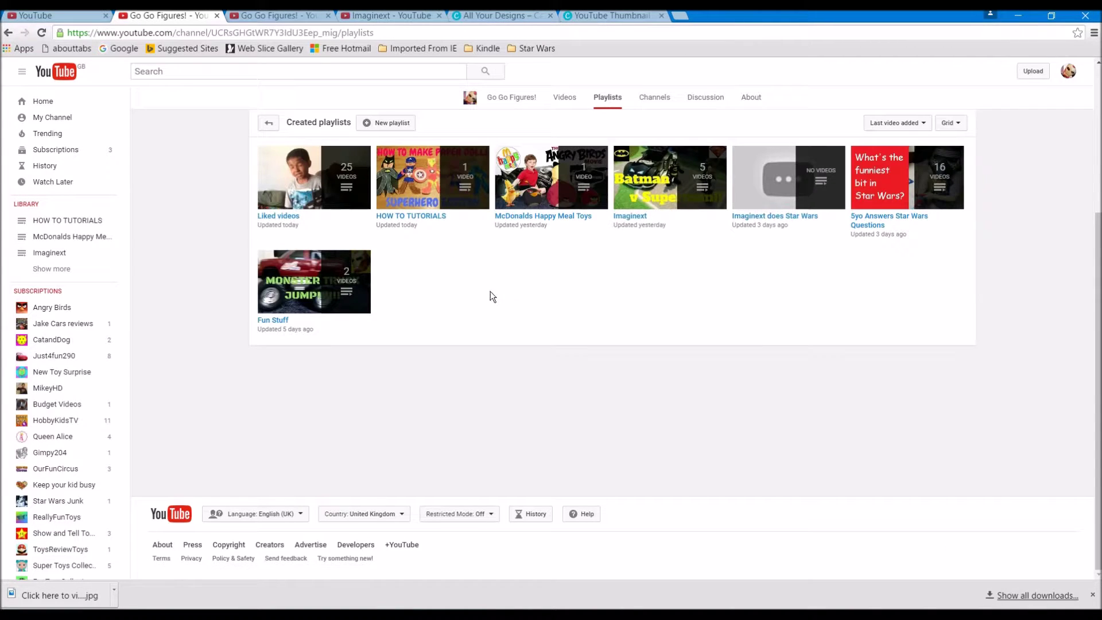
{"action": "left_click", "coordinate": [419, 218]}
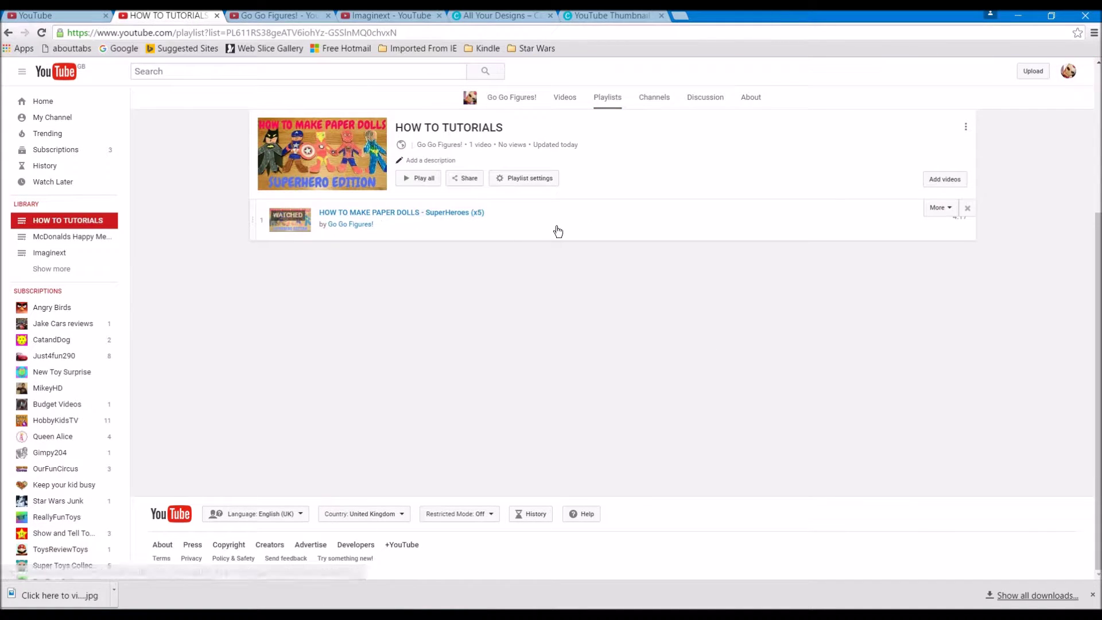
{"action": "left_click", "coordinate": [414, 29]}
{"action": "key", "text": "ctrl+c"}
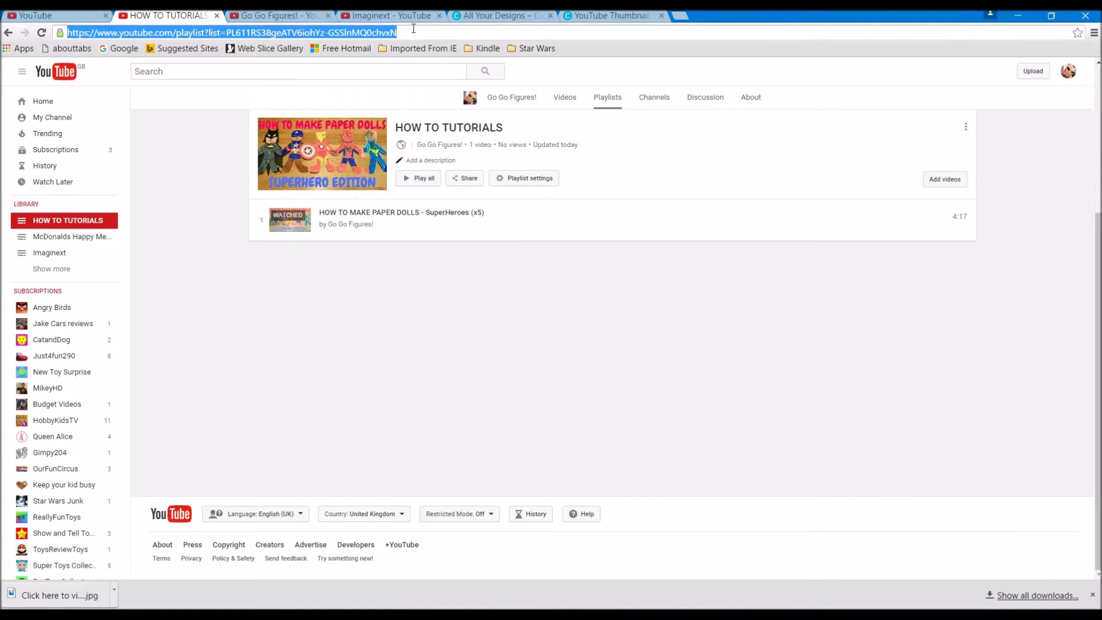
{"action": "left_click", "coordinate": [44, 15]}
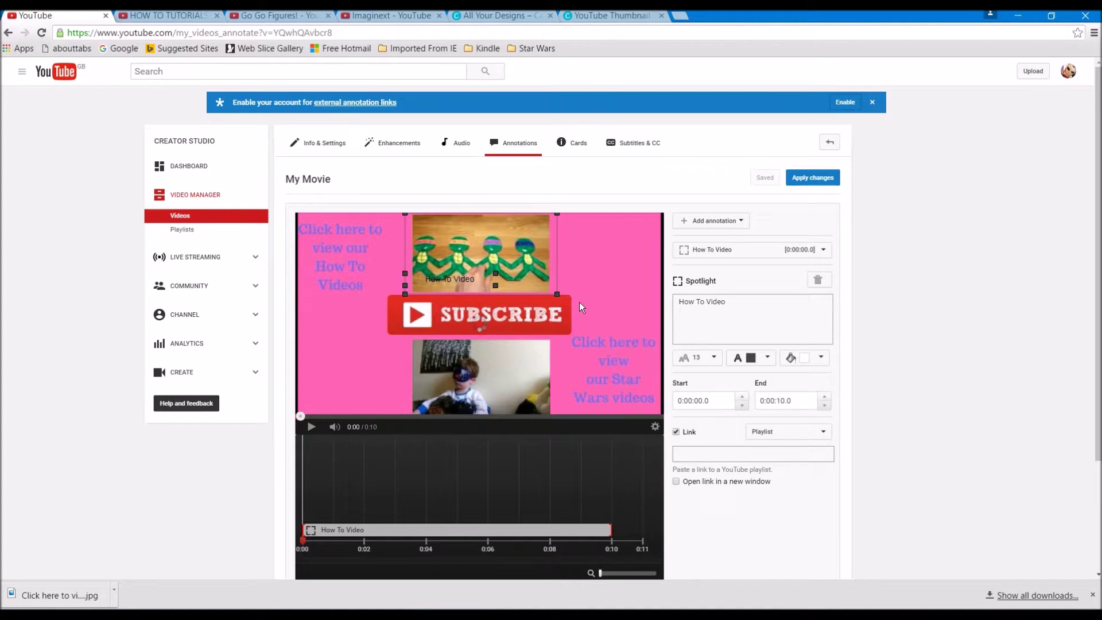
Paste the HOW TO TUTORIALS playlist URL as the link, opening in a new window
{"action": "left_click", "coordinate": [731, 452]}
{"action": "key", "text": "ctrl+v"}
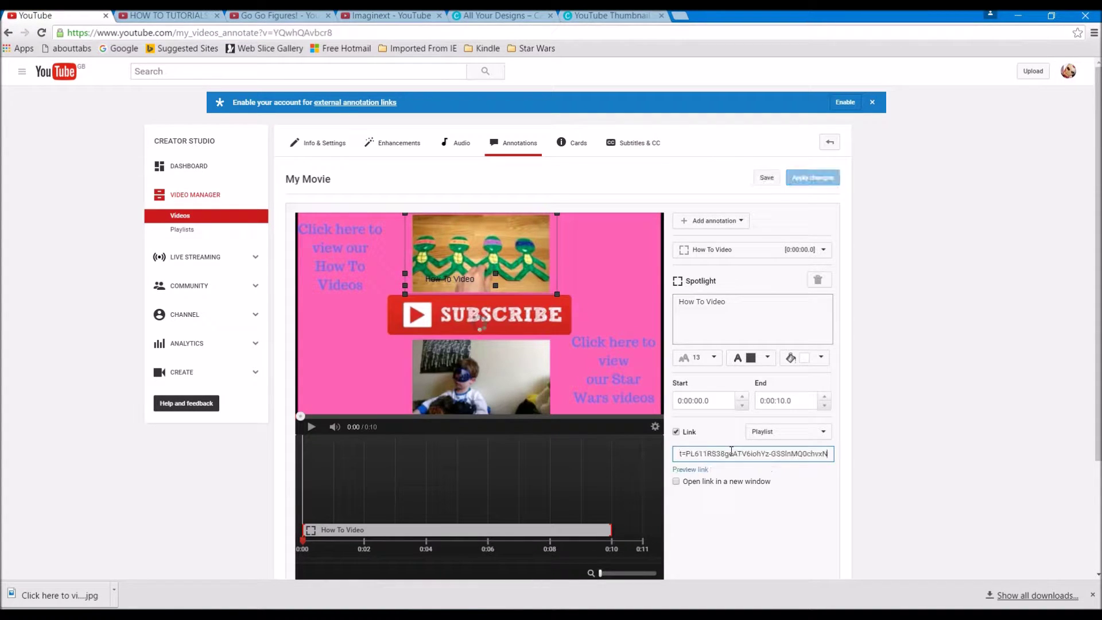
{"action": "left_click", "coordinate": [677, 482]}
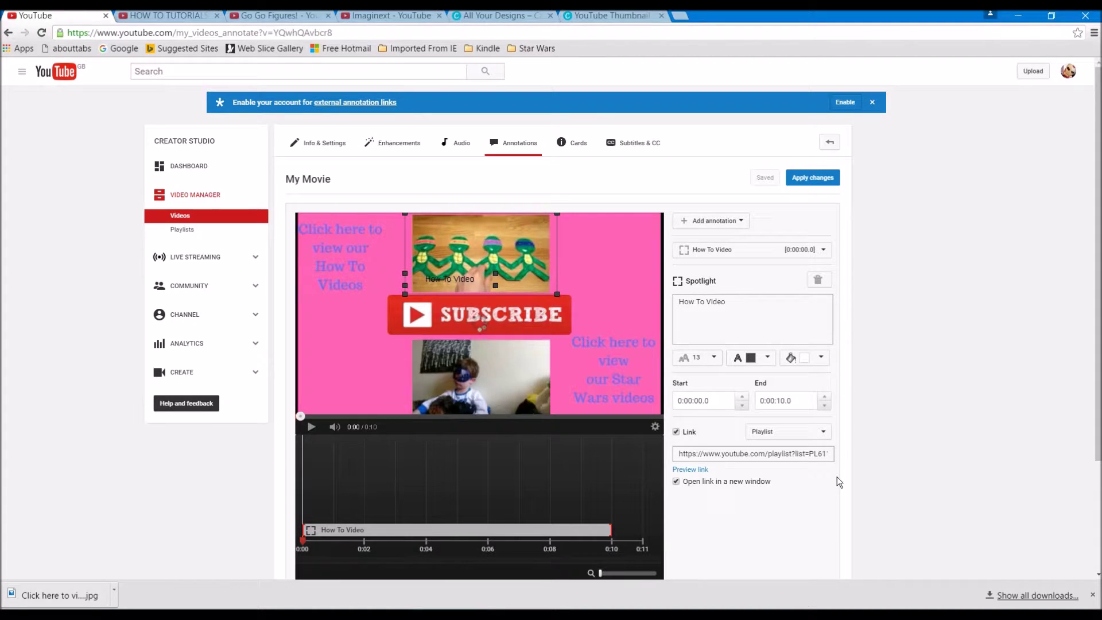
{"action": "left_click", "coordinate": [710, 228]}
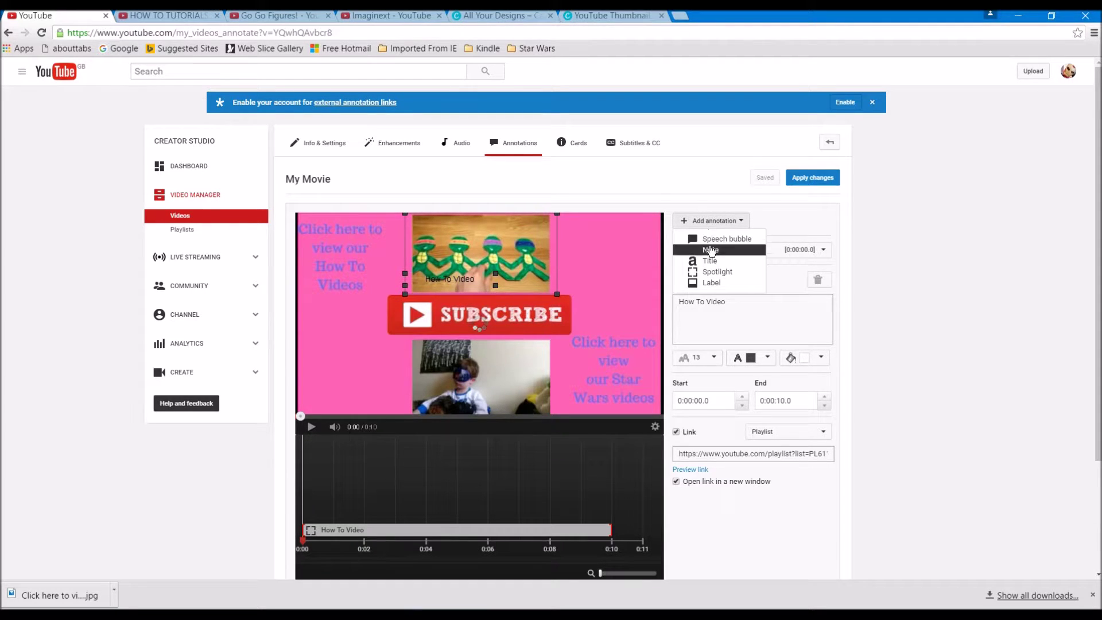
Add a second spotlight and size it over the lower picture
{"action": "left_click", "coordinate": [691, 274]}
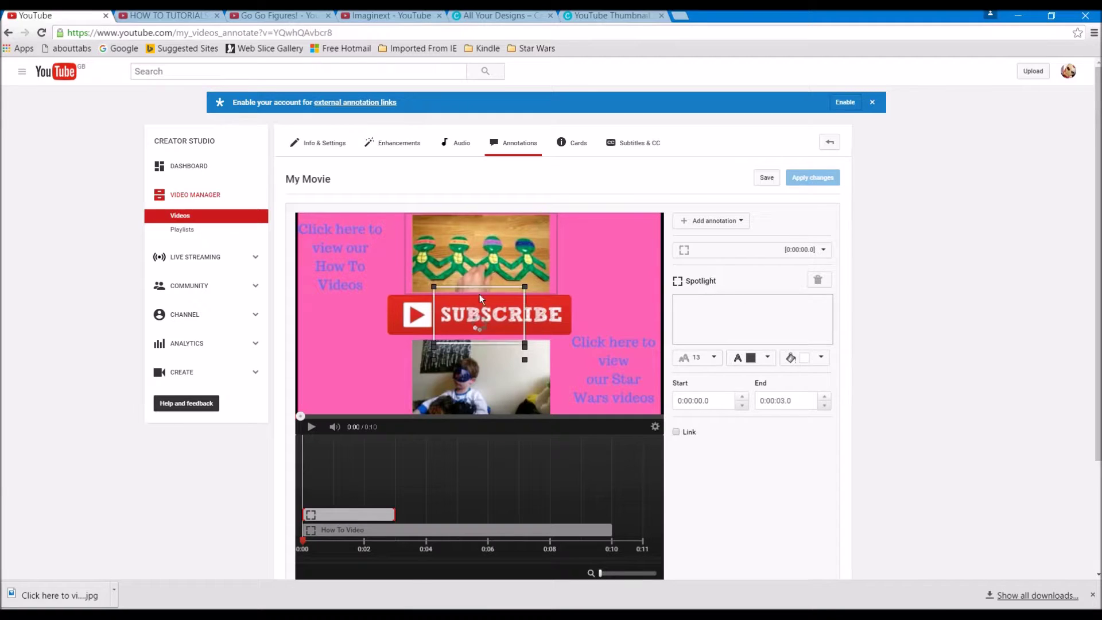
{"action": "mouse_move", "coordinate": [443, 295]}
{"action": "left_mouse_down"}
{"action": "mouse_move", "coordinate": [400, 307]}
{"action": "mouse_move", "coordinate": [423, 354]}
{"action": "left_mouse_up"}
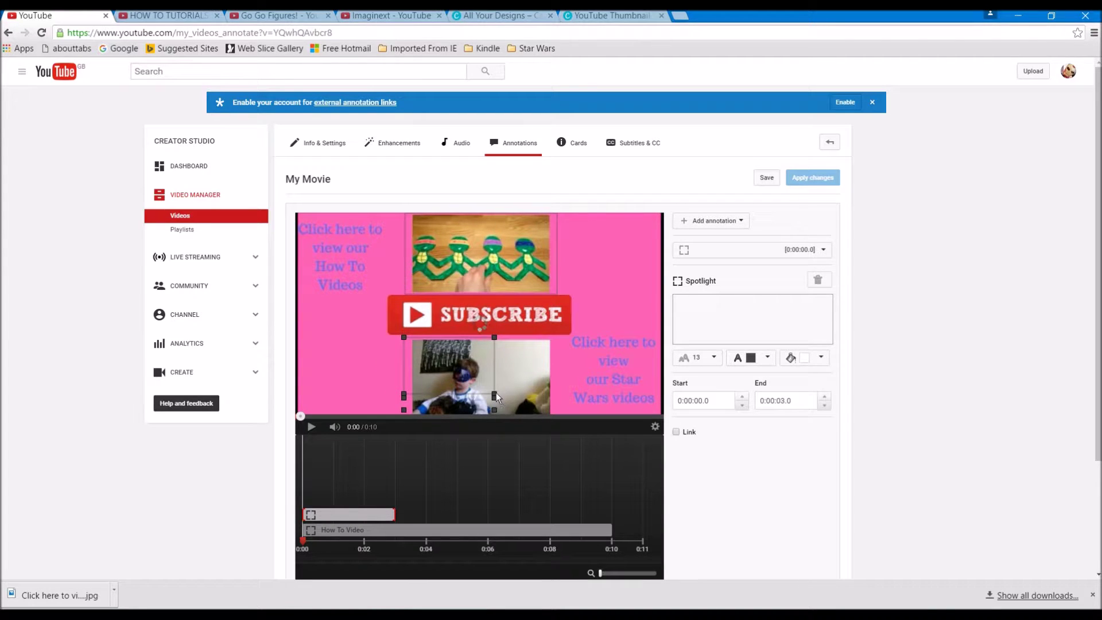
{"action": "left_click_drag", "start_coordinate": [495, 409], "coordinate": [559, 413]}
Label it 'Star Wars', set its end time to 0:00:10.0, and enable linking
{"action": "left_click", "coordinate": [745, 310]}
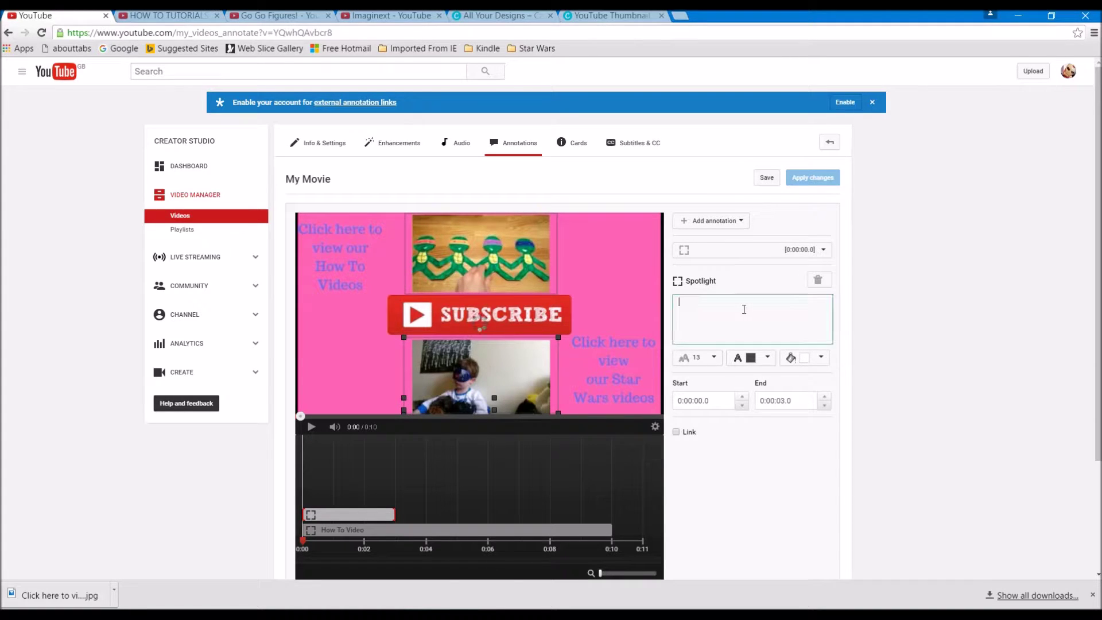
{"action": "type", "text": "Star Wars"}
{"action": "double_click", "coordinate": [784, 401]}
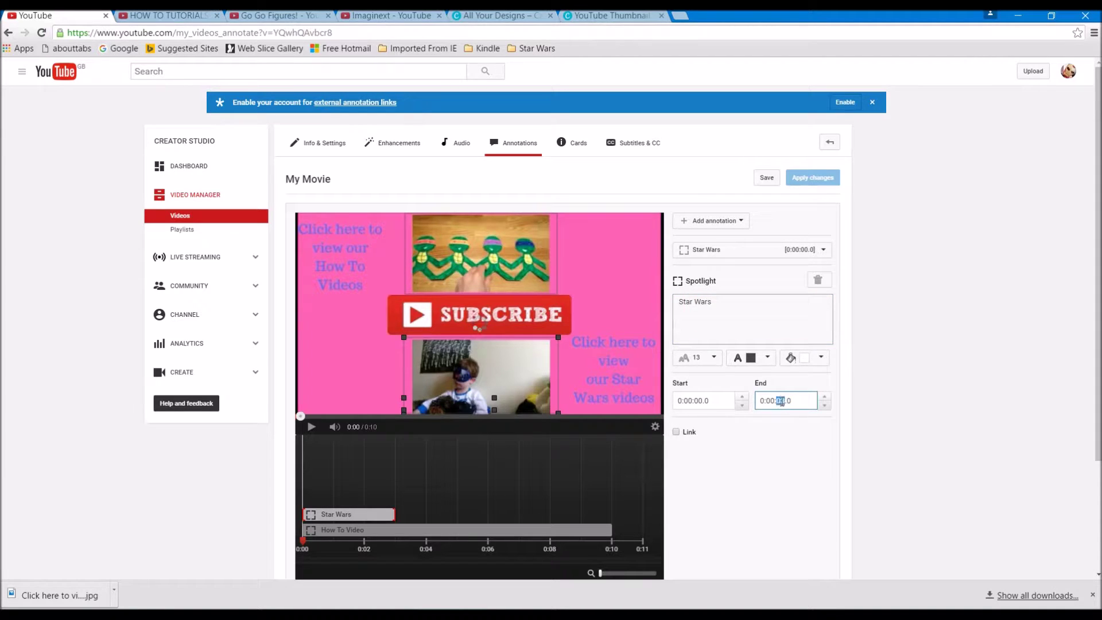
{"action": "type", "text": "10"}
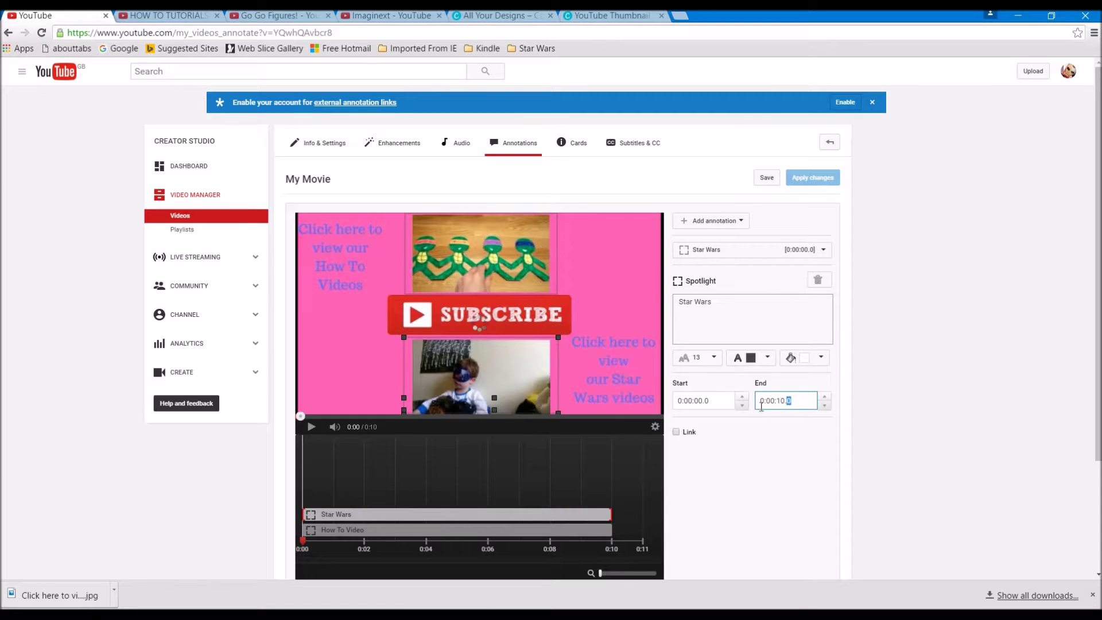
{"action": "left_click", "coordinate": [676, 432]}
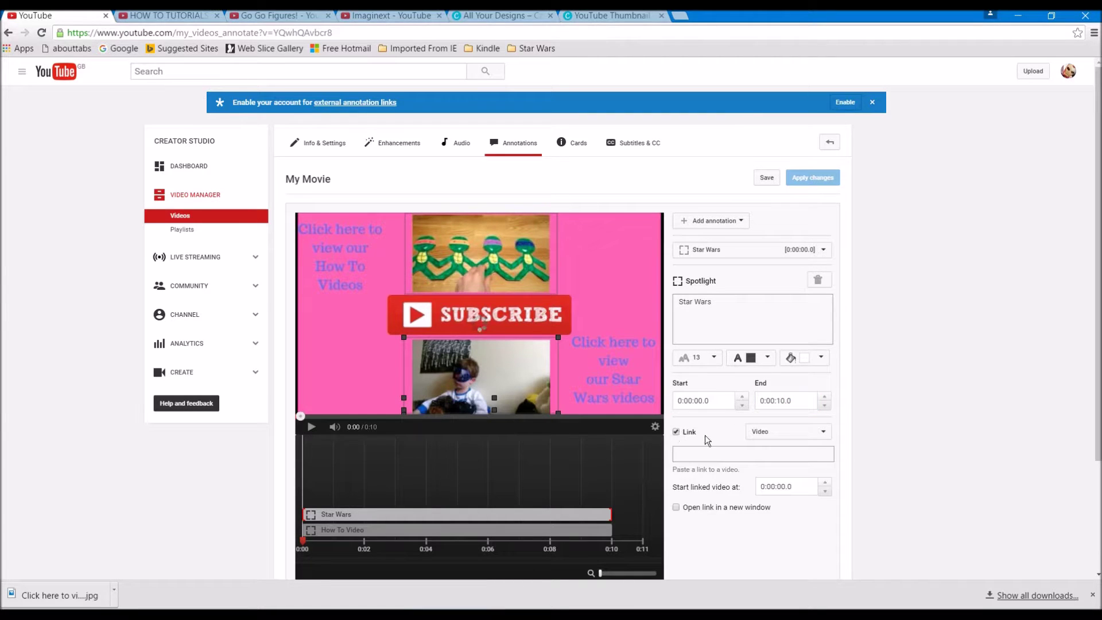
{"action": "key", "text": "ctrl+Tab"}
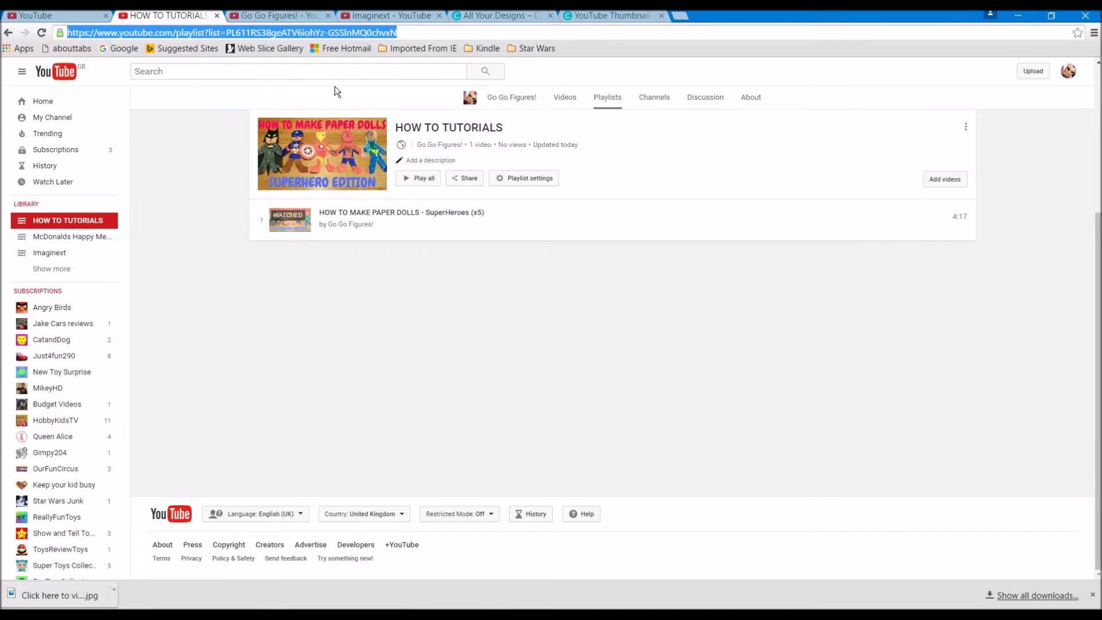
Copy the 5yo Answers Star Wars Questions playlist address from the Playlists page
{"action": "left_click", "coordinate": [607, 99]}
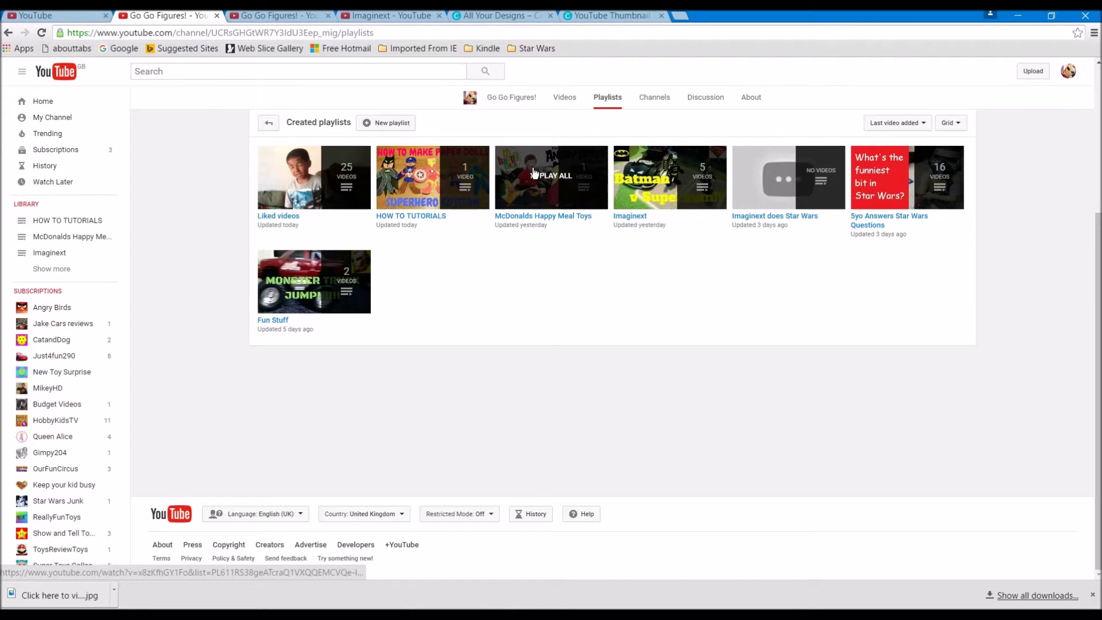
{"action": "left_click", "coordinate": [882, 222]}
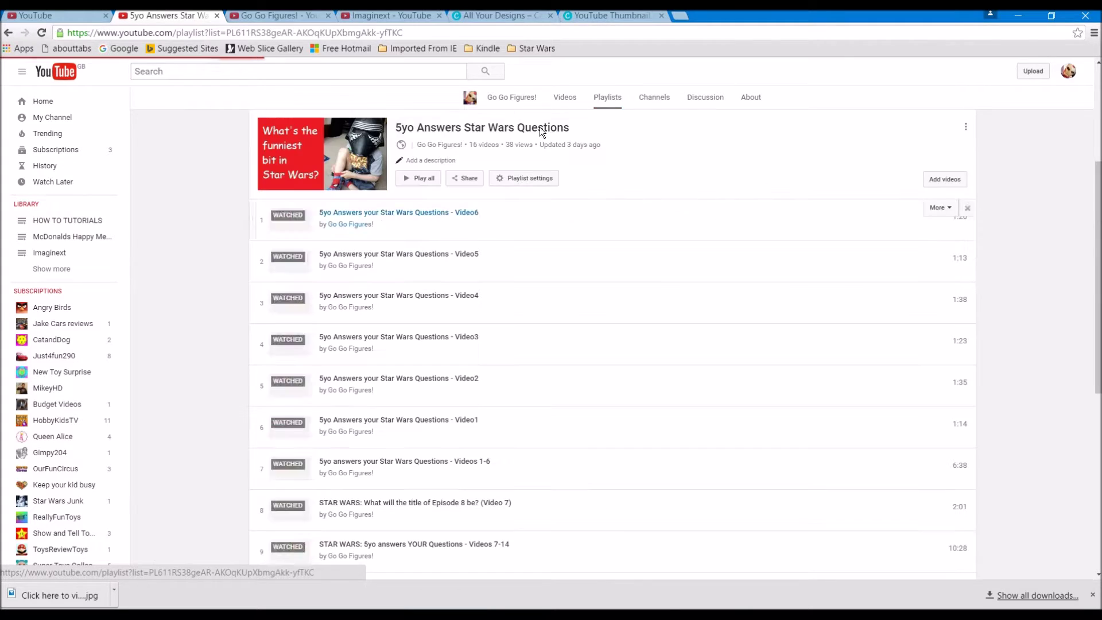
{"action": "left_click", "coordinate": [354, 33]}
{"action": "key", "text": "ctrl+c"}
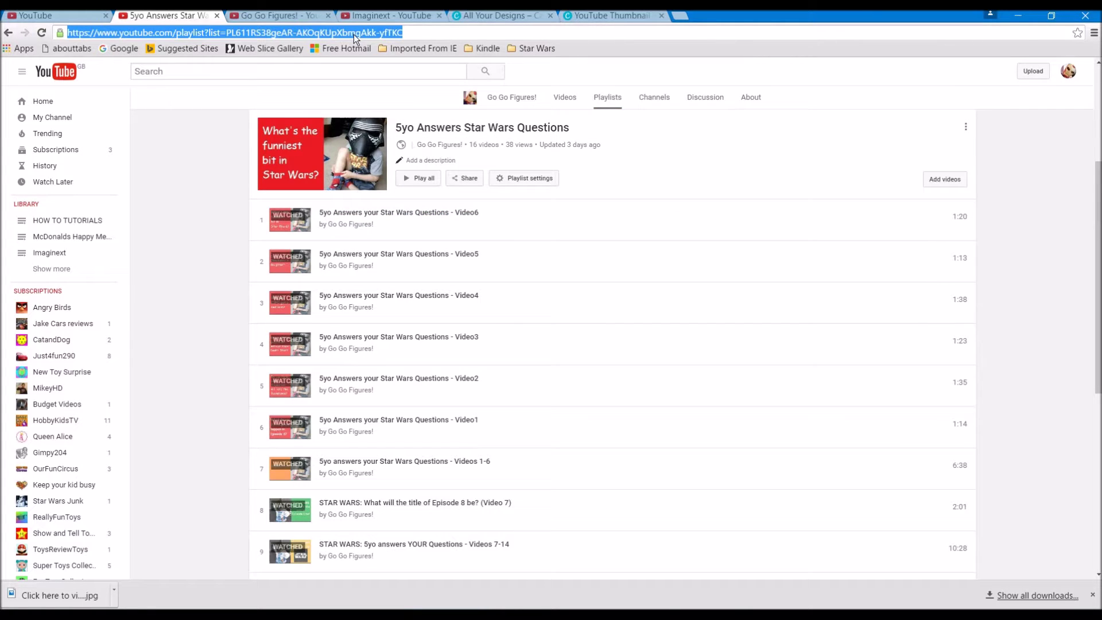
{"action": "left_click", "coordinate": [54, 15]}
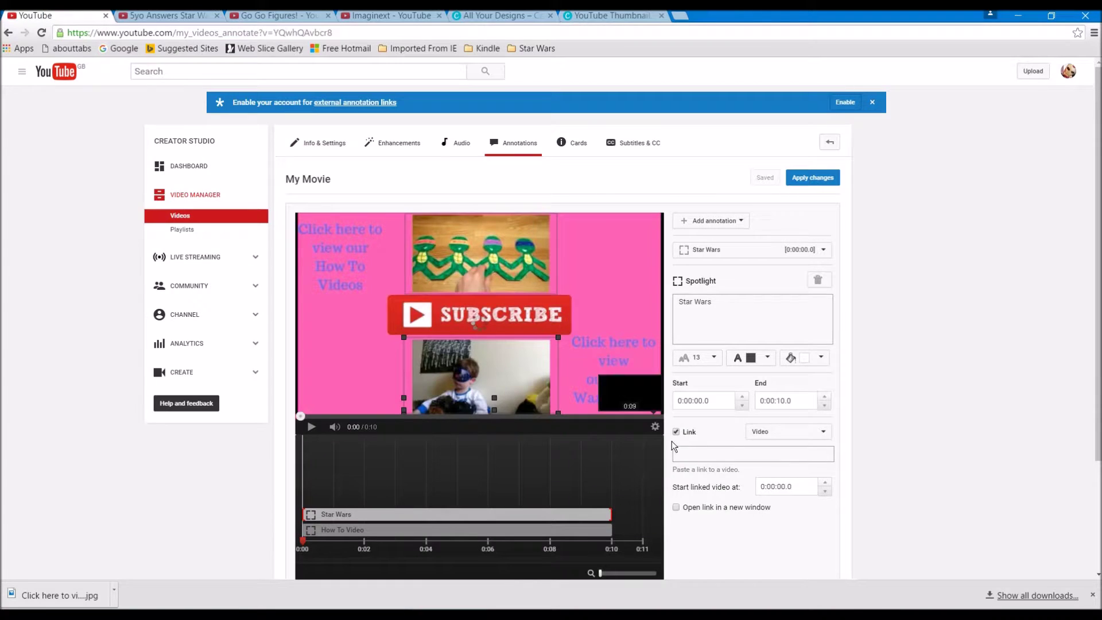
Paste the Star Wars playlist URL as the spotlight's link, opening in a new window
{"action": "left_click", "coordinate": [696, 456]}
{"action": "key", "text": "ctrl+v"}
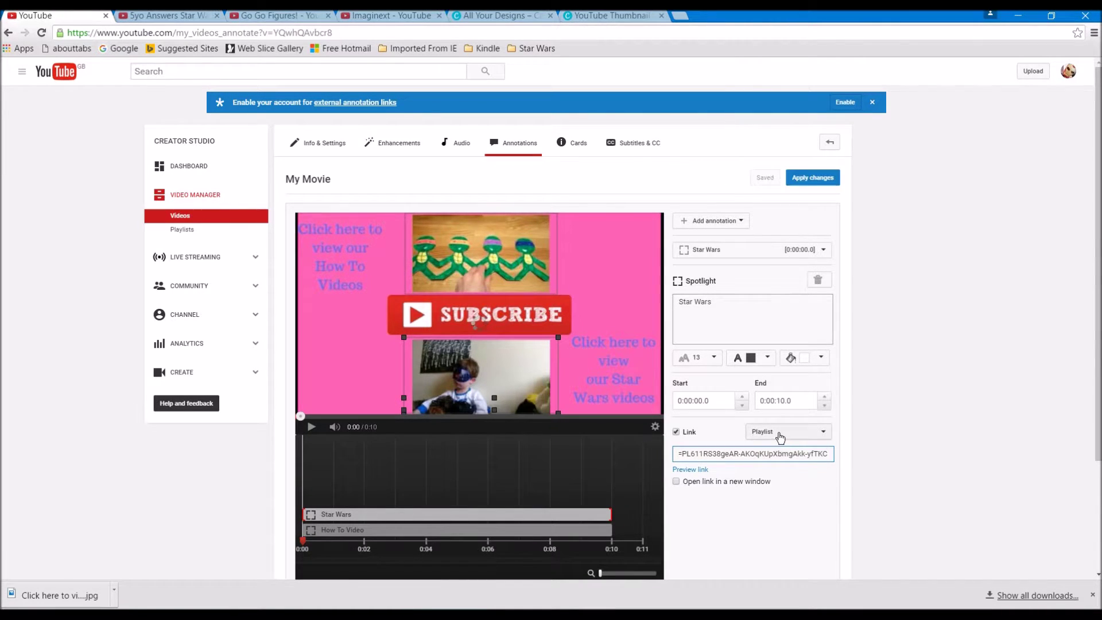
{"action": "left_click", "coordinate": [677, 481]}
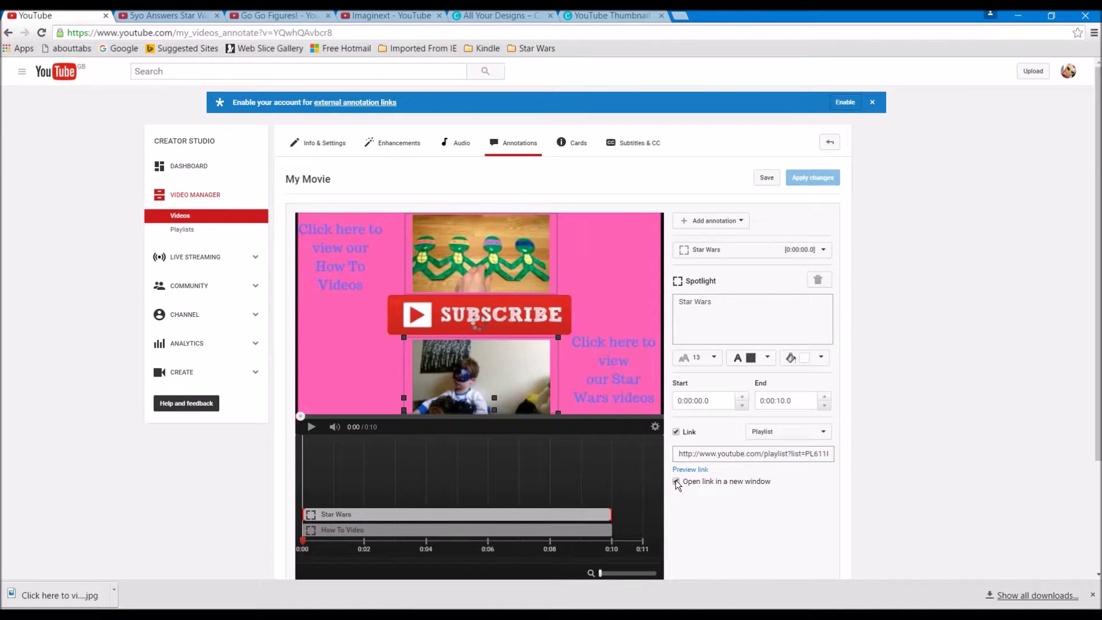
{"action": "left_click", "coordinate": [722, 227]}
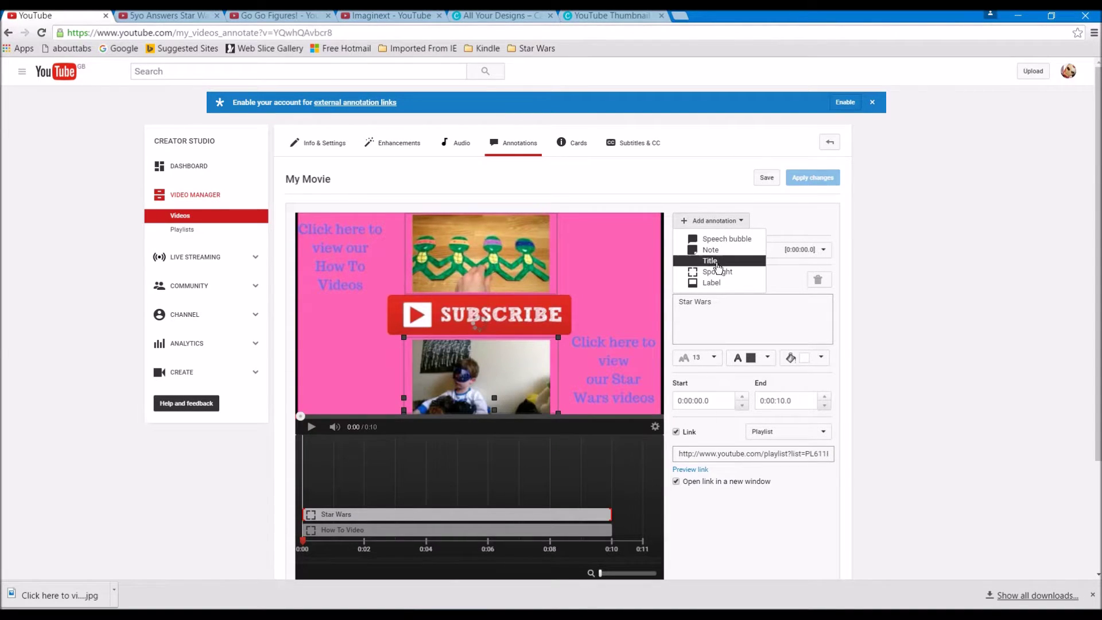
Add a third spotlight and stretch it over the Subscribe button
{"action": "left_click", "coordinate": [718, 272]}
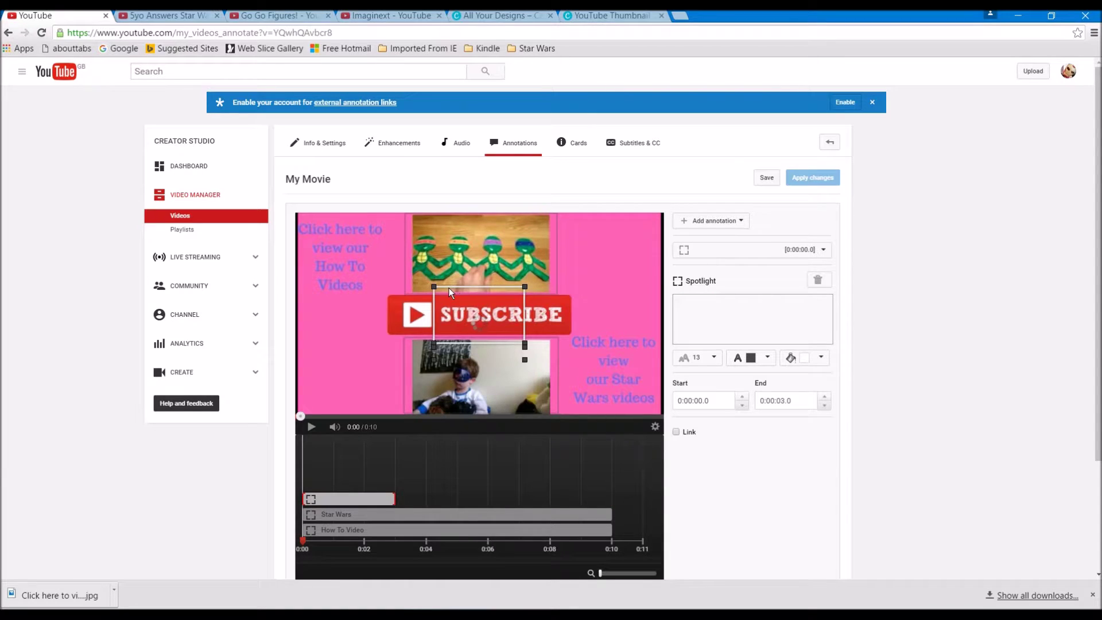
{"action": "left_click_drag", "start_coordinate": [449, 287], "coordinate": [399, 295]}
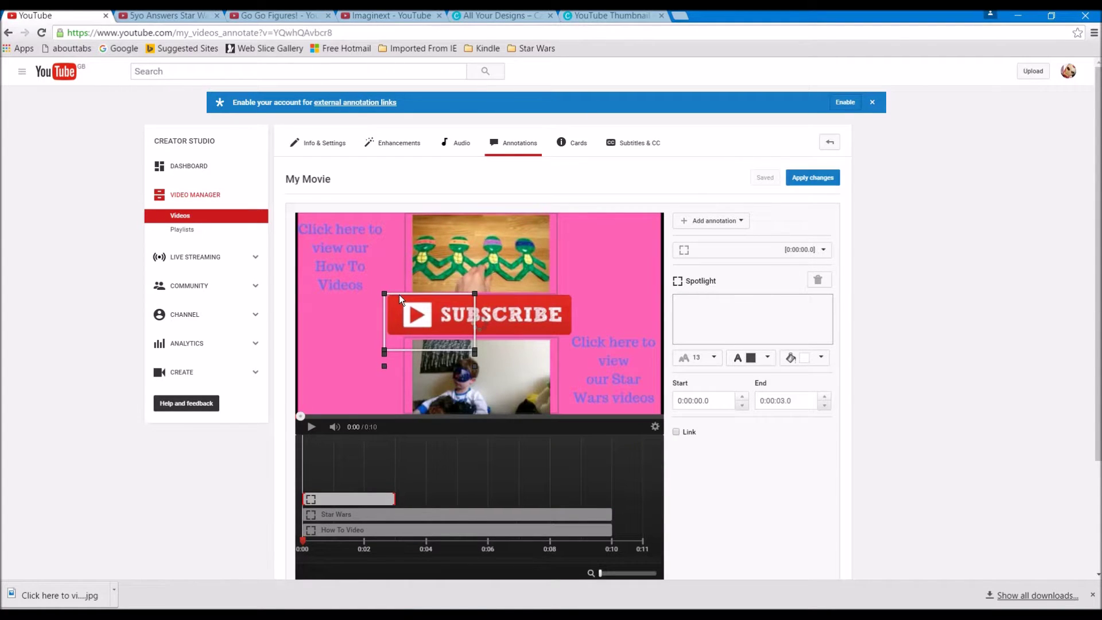
{"action": "left_click_drag", "start_coordinate": [475, 352], "coordinate": [577, 335]}
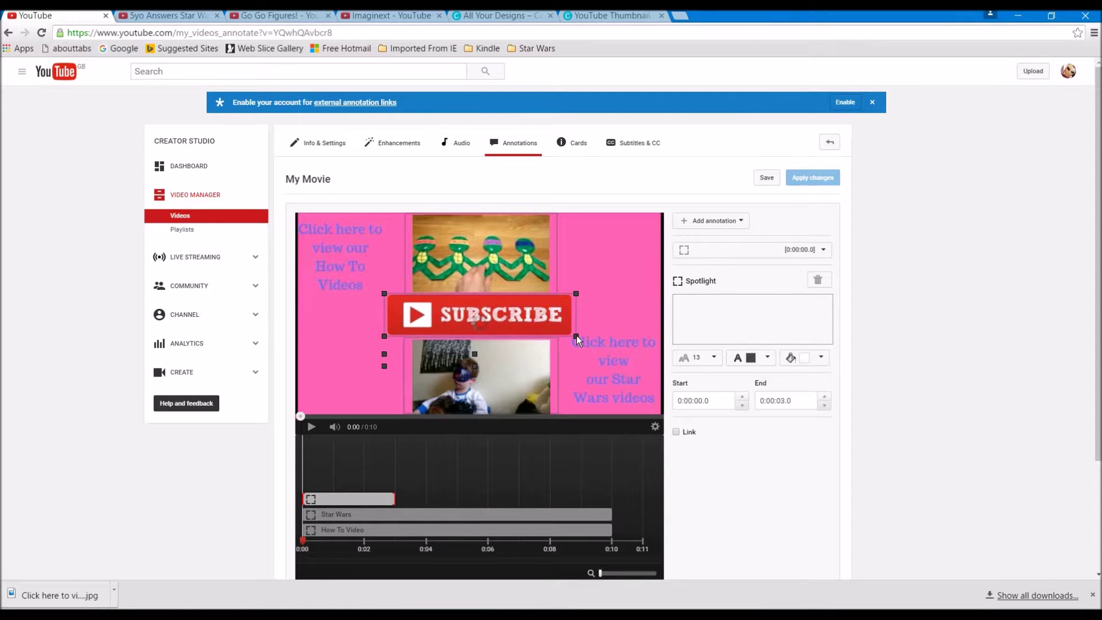
Label it 'subscribe', set its end time to 0:00:10.0, and turn on its link
{"action": "left_click", "coordinate": [736, 309]}
{"action": "type", "text": "subscribe"}
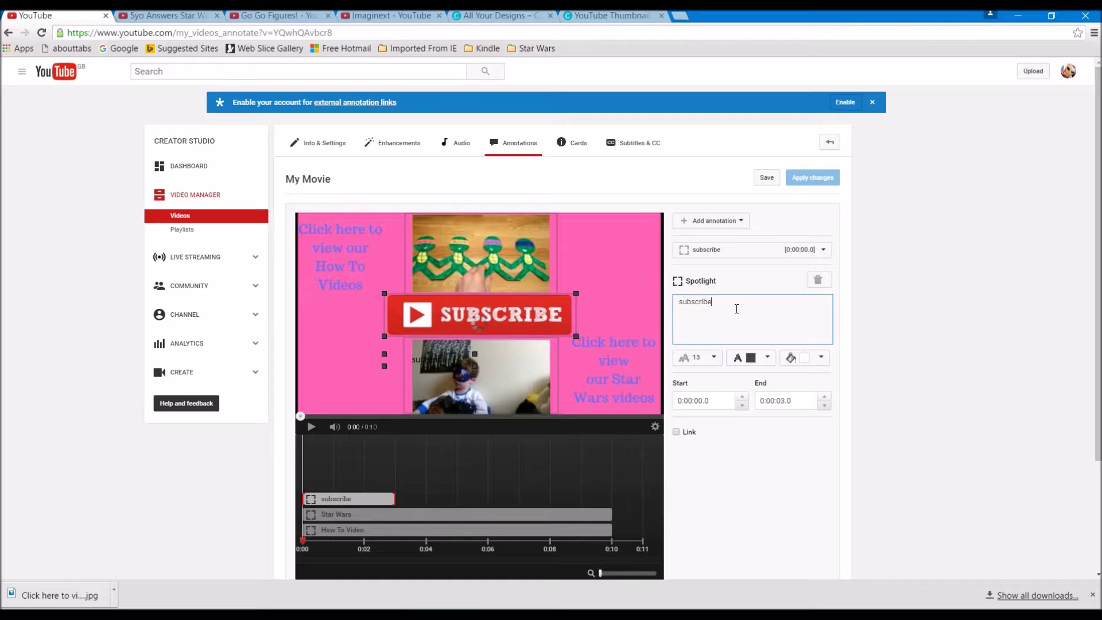
{"action": "left_click", "coordinate": [781, 402]}
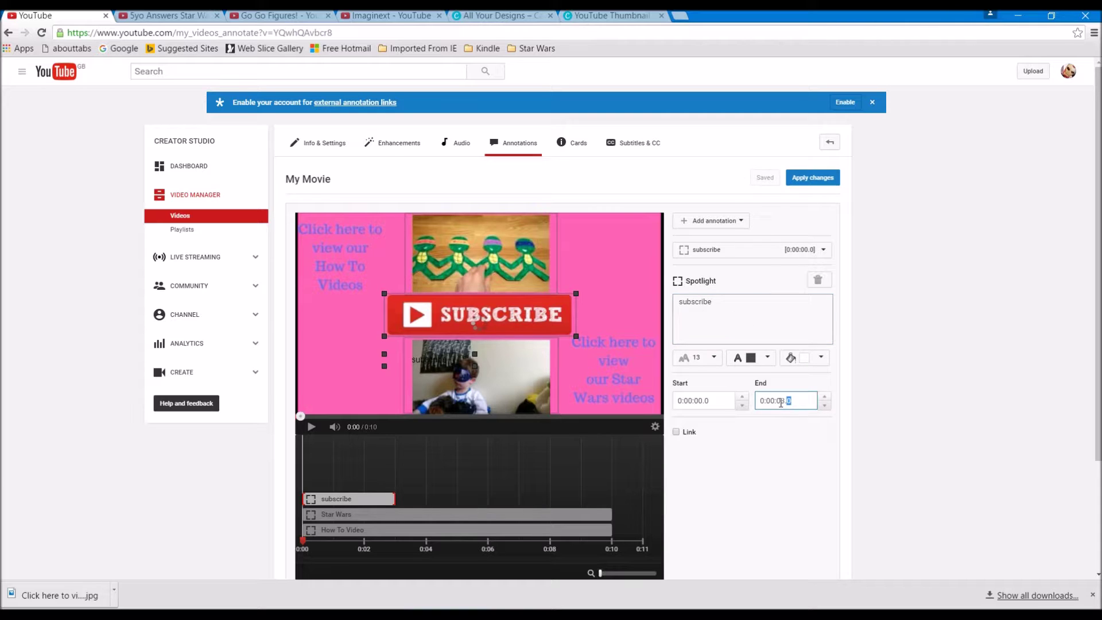
{"action": "double_click", "coordinate": [781, 400]}
{"action": "type", "text": "10"}
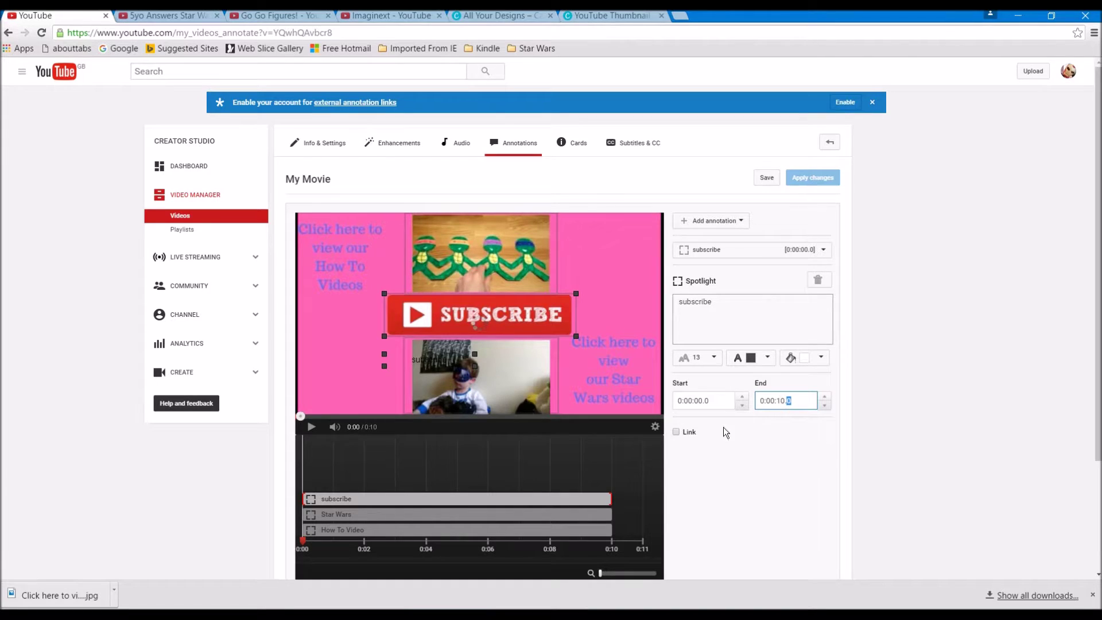
{"action": "left_click", "coordinate": [679, 434]}
Set the subscribe spotlight's link type to Subscribe, then return to the Star Wars playlist tab
{"action": "left_click", "coordinate": [791, 431]}
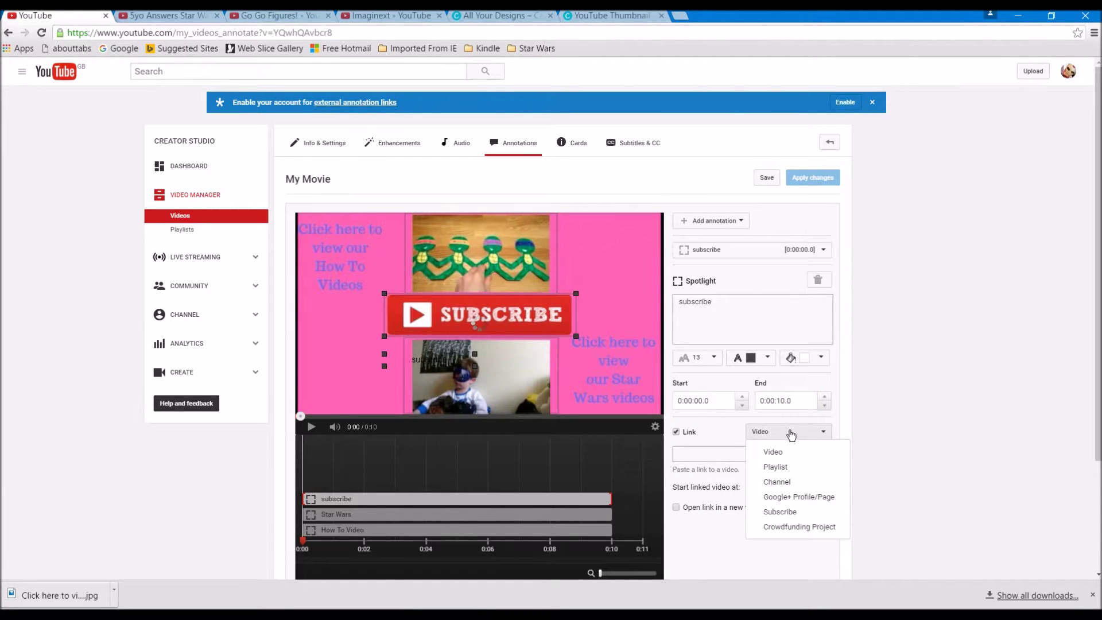
{"action": "left_click", "coordinate": [800, 513]}
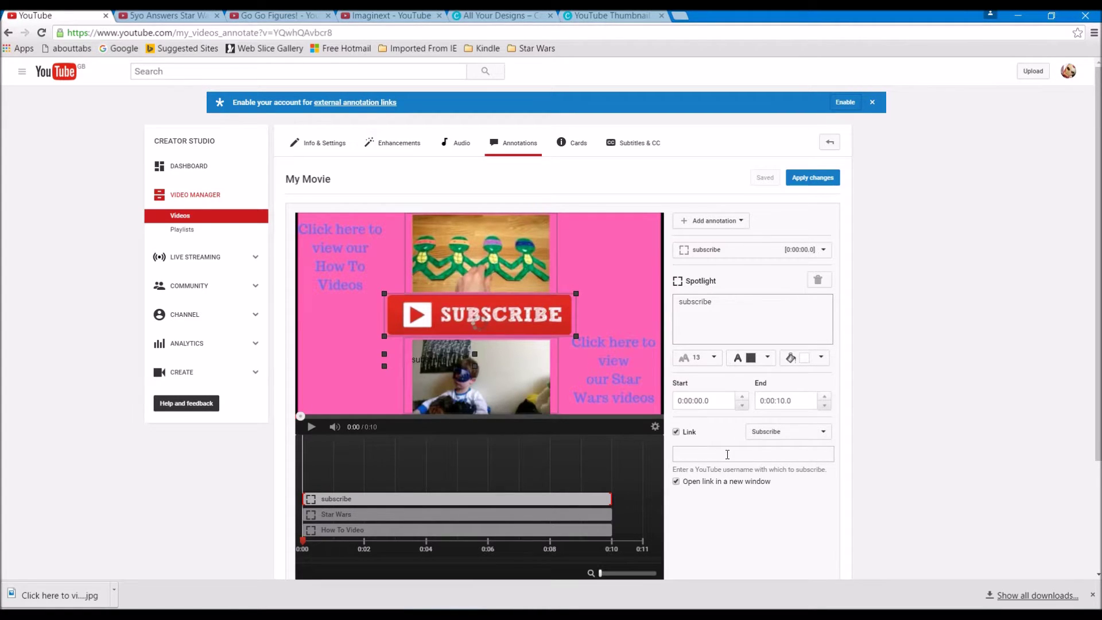
{"action": "left_click", "coordinate": [727, 454]}
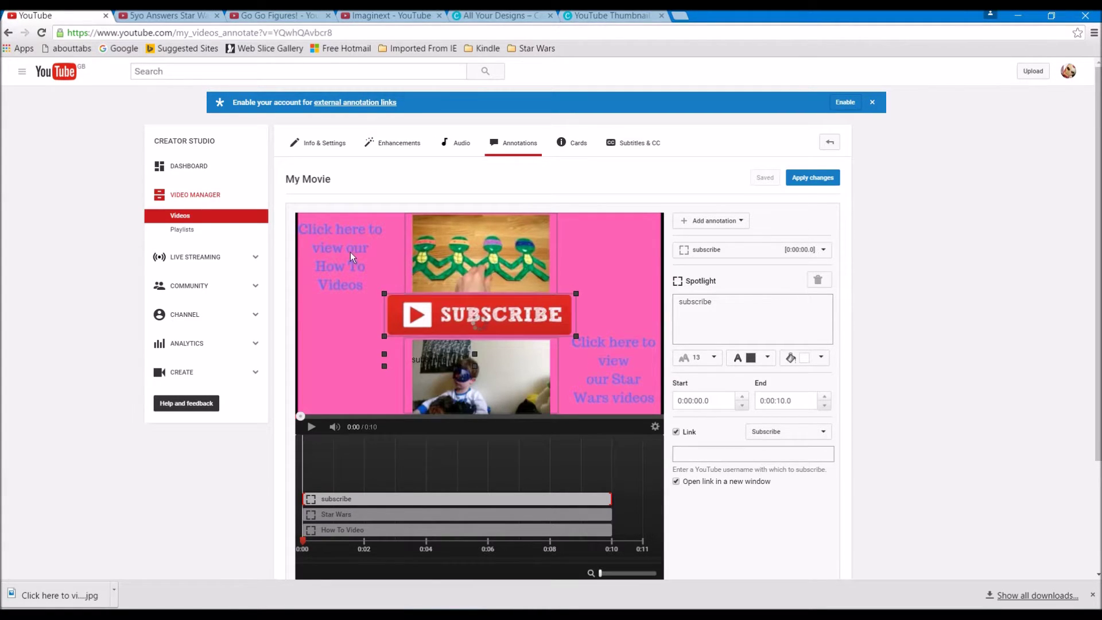
{"action": "left_click", "coordinate": [148, 15]}
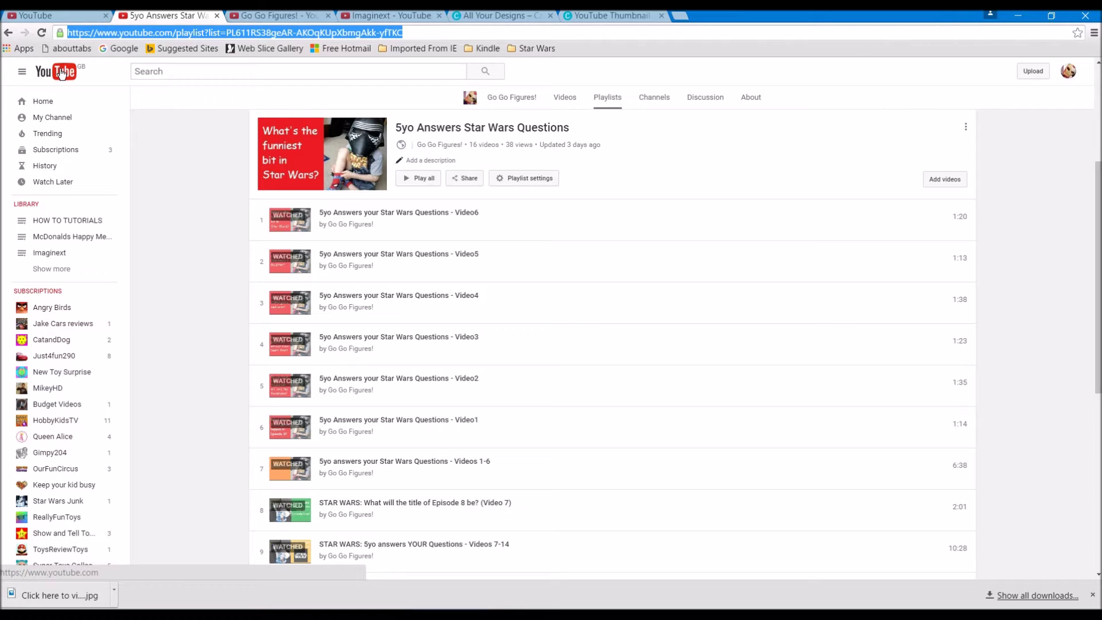
Copy the channel ID from the My Channel page address into the subscribe spotlight's username field
{"action": "left_click", "coordinate": [48, 117]}
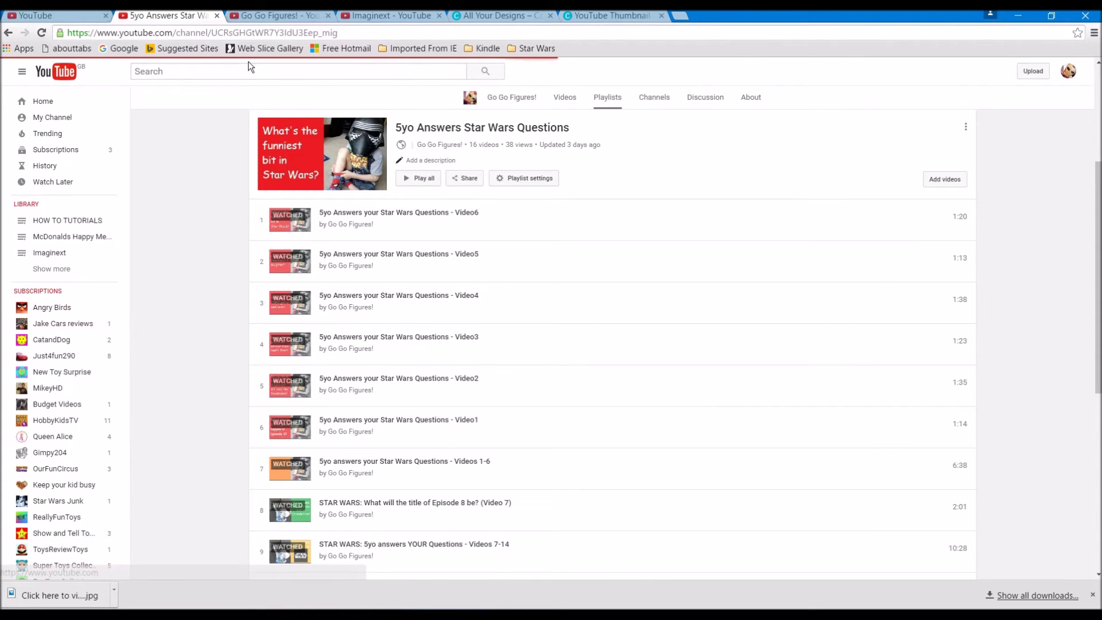
{"action": "left_click_drag", "start_coordinate": [212, 33], "coordinate": [342, 38]}
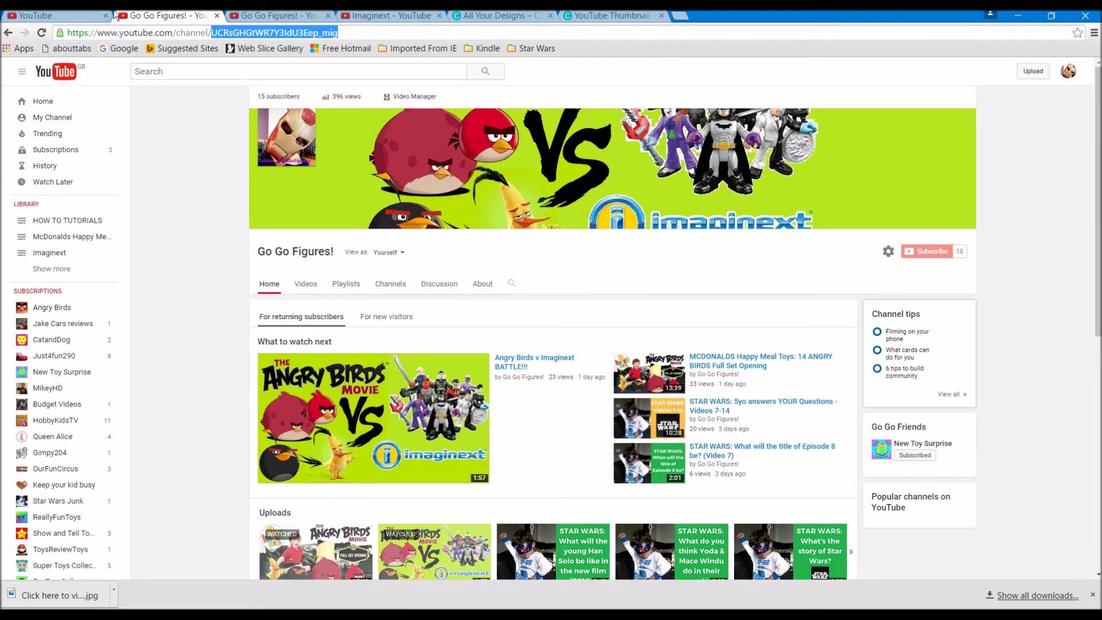
{"action": "left_click", "coordinate": [740, 455]}
{"action": "type", "text": "UCRsGHGtWR7Y3dU3Eep_mig"}
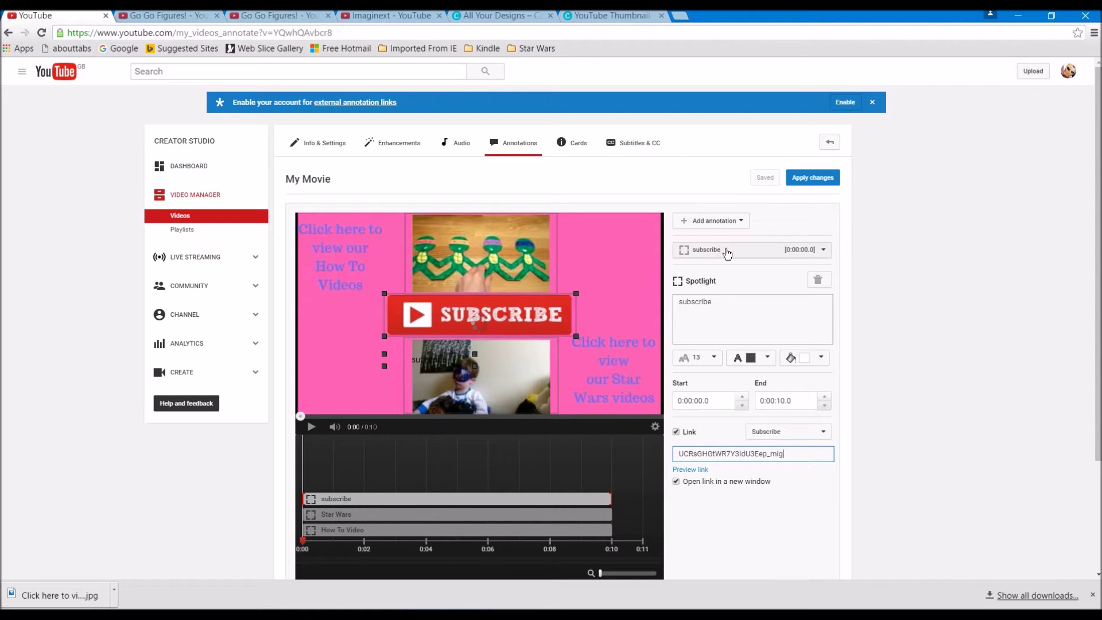
Select the How To Video spotlight in the annotation list and apply all annotation changes to My Movie
{"action": "left_click", "coordinate": [825, 251]}
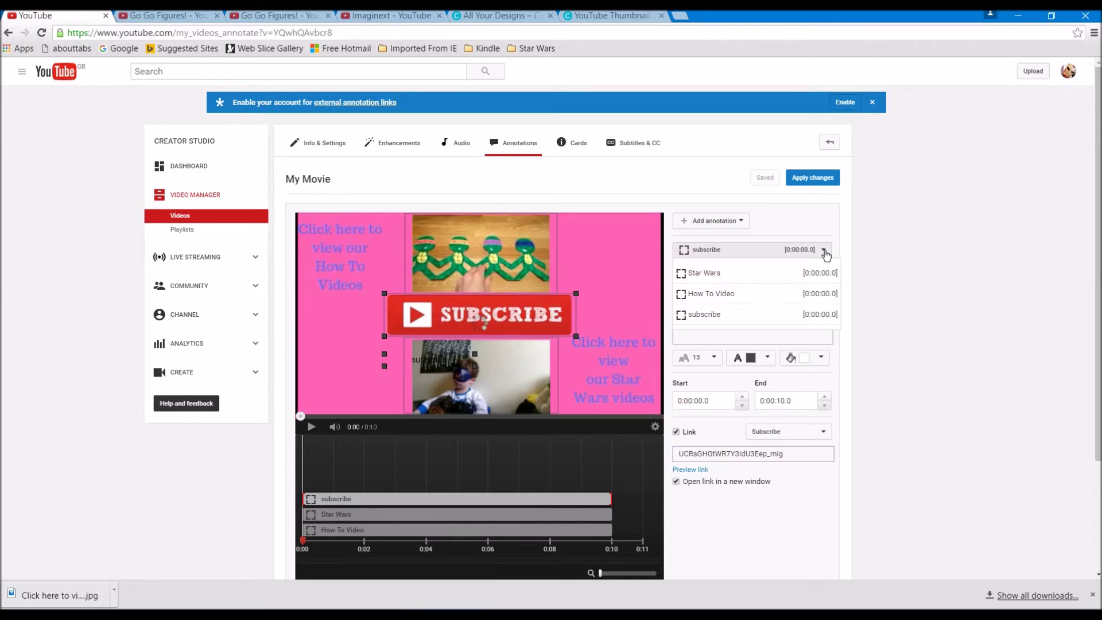
{"action": "left_click", "coordinate": [721, 294]}
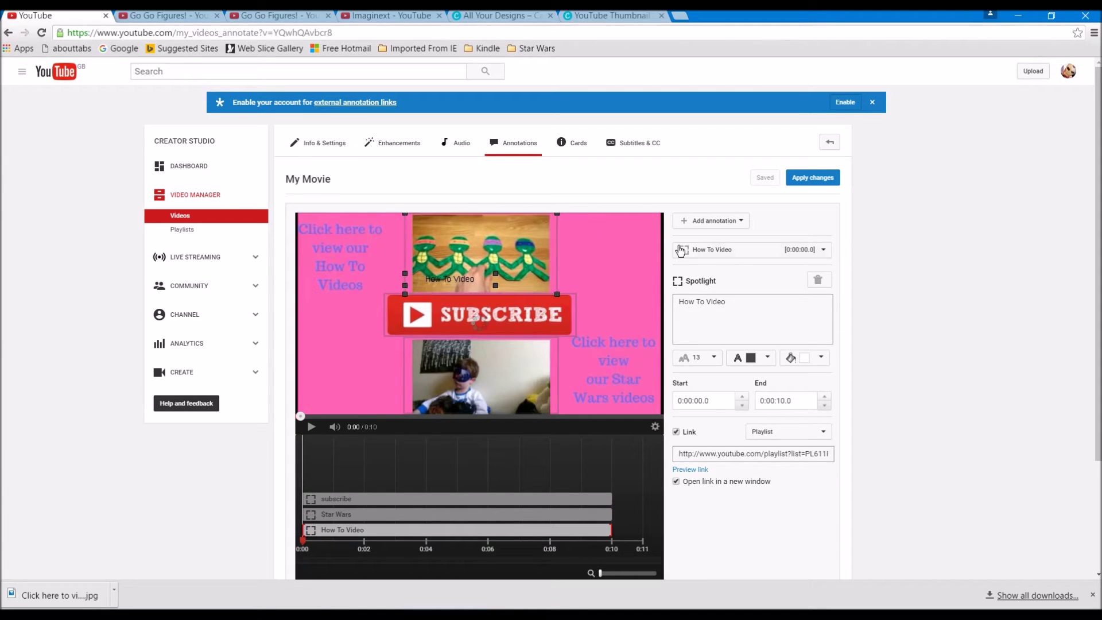
{"action": "left_click", "coordinate": [818, 182]}
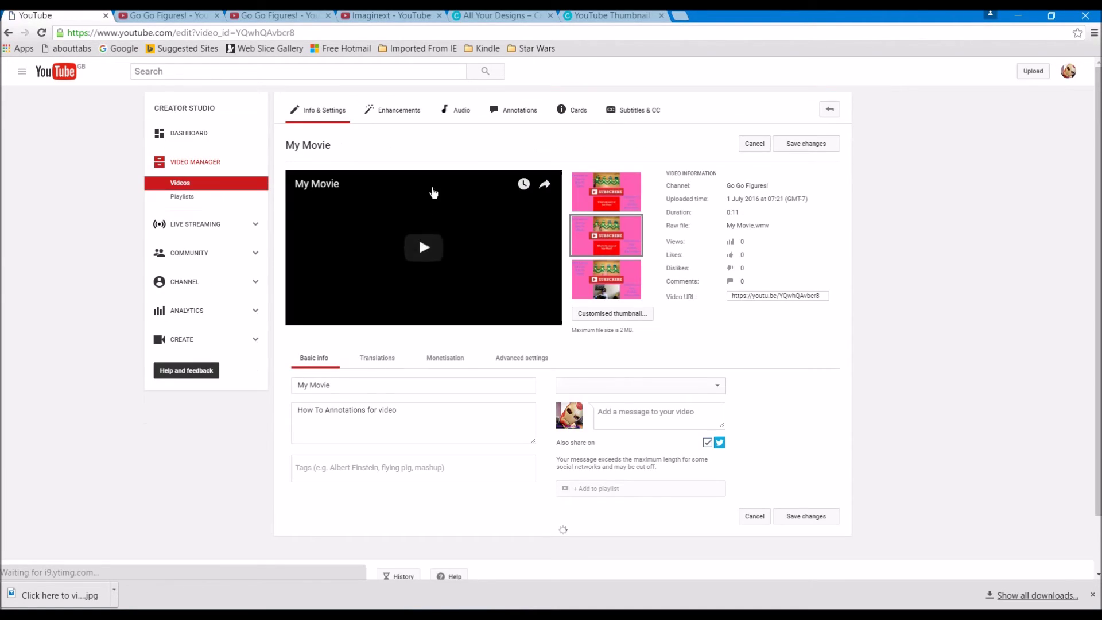
Play My Movie and click the How To, Subscribe and Star Wars spotlights to confirm each opens its target
{"action": "left_click", "coordinate": [422, 250]}
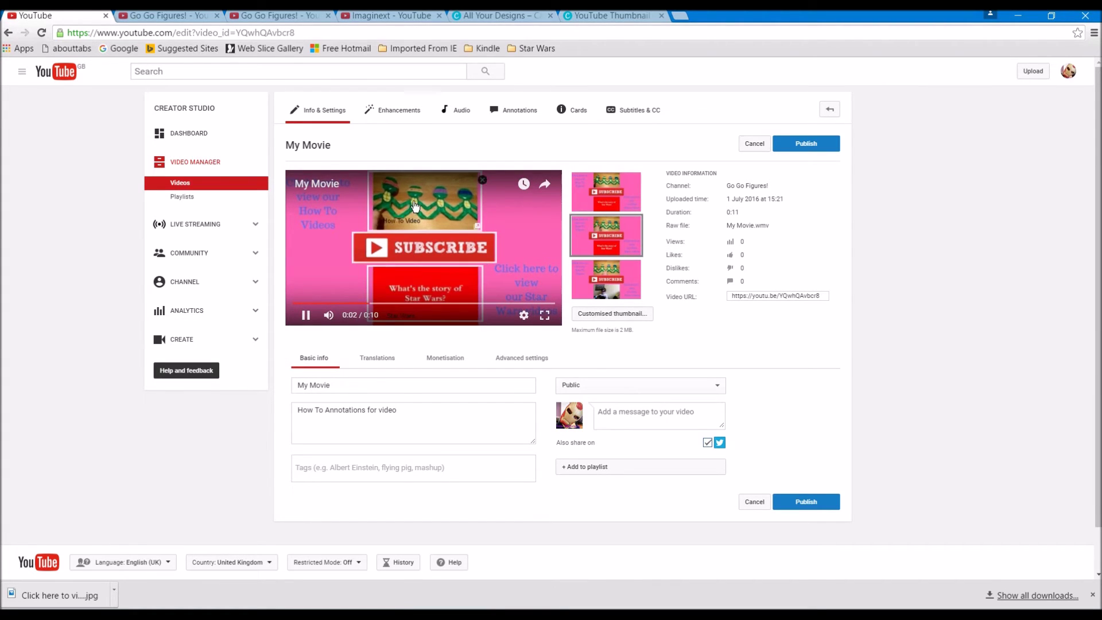
{"action": "left_click", "coordinate": [415, 206]}
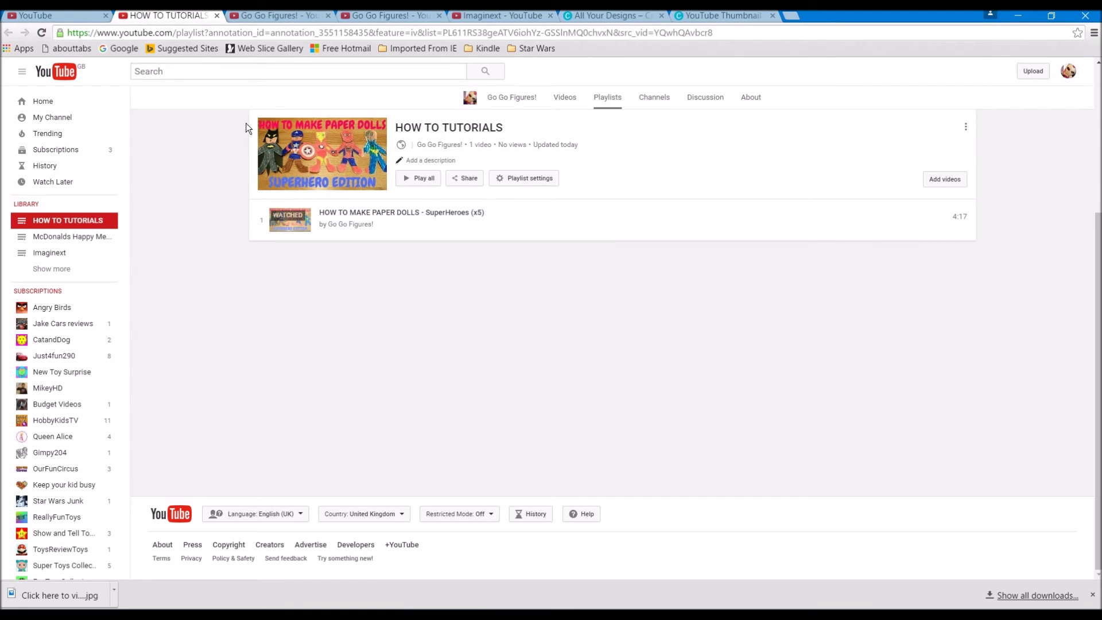
{"action": "left_click", "coordinate": [69, 12]}
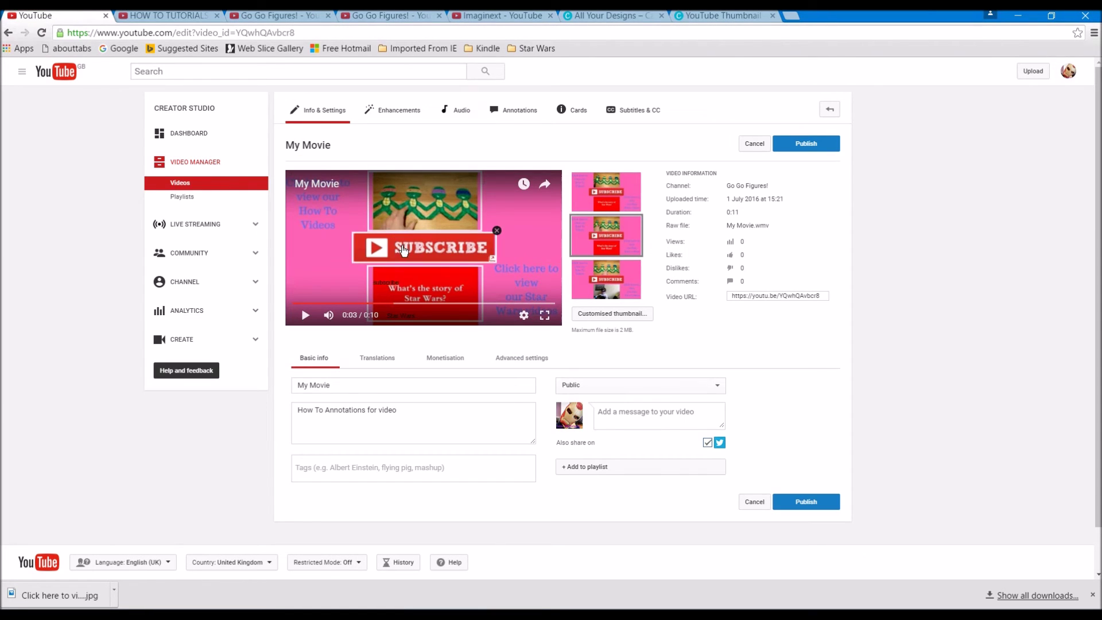
{"action": "left_click", "coordinate": [402, 248]}
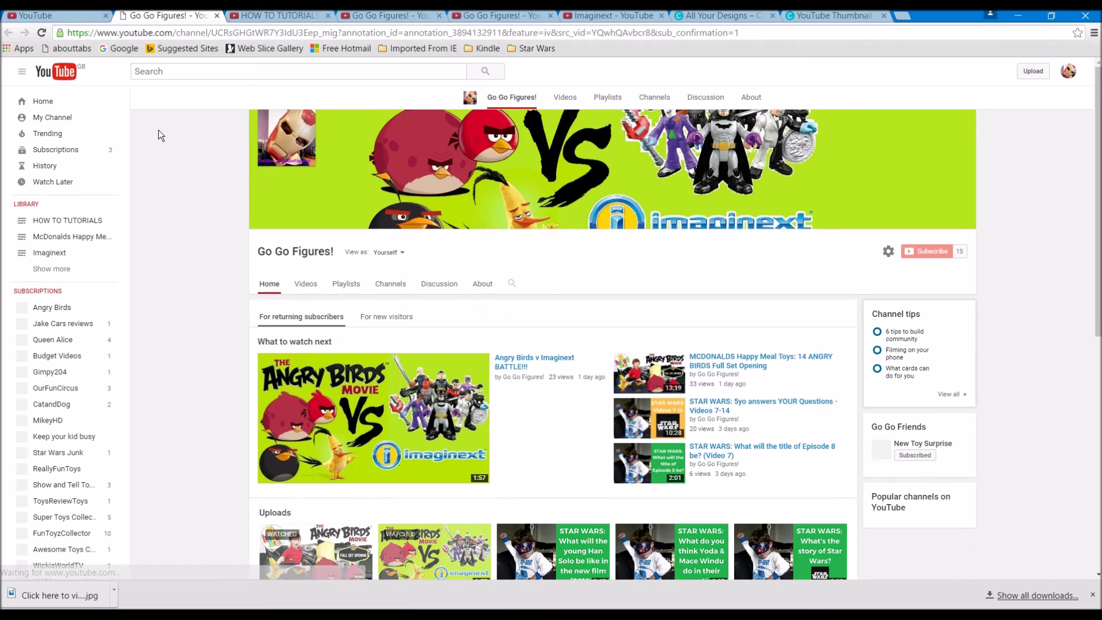
{"action": "left_click", "coordinate": [39, 10]}
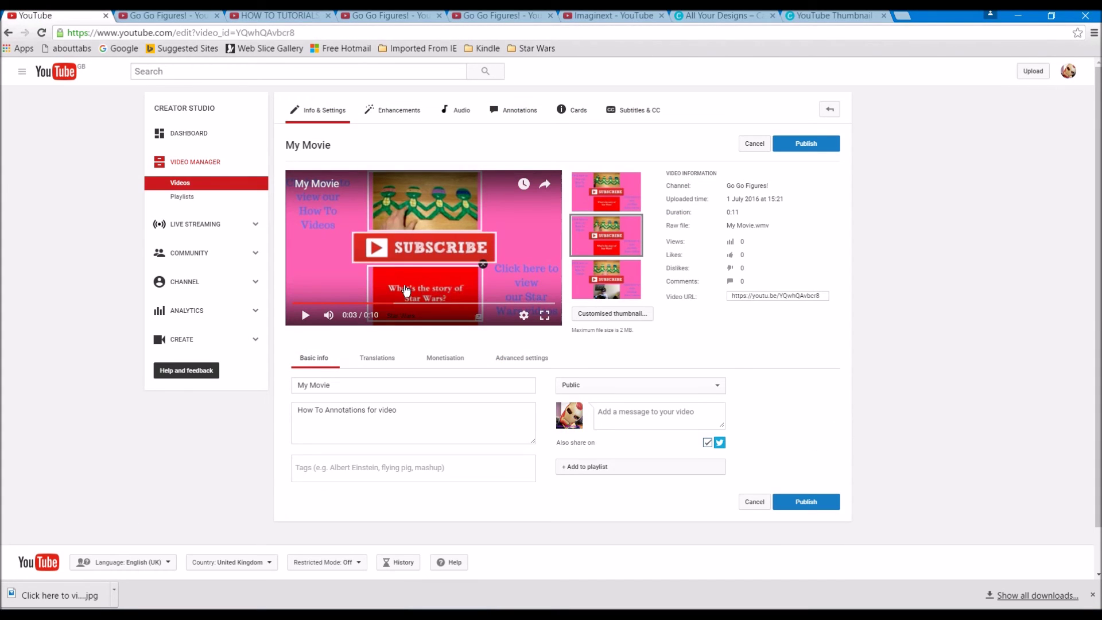
{"action": "left_click", "coordinate": [404, 289]}
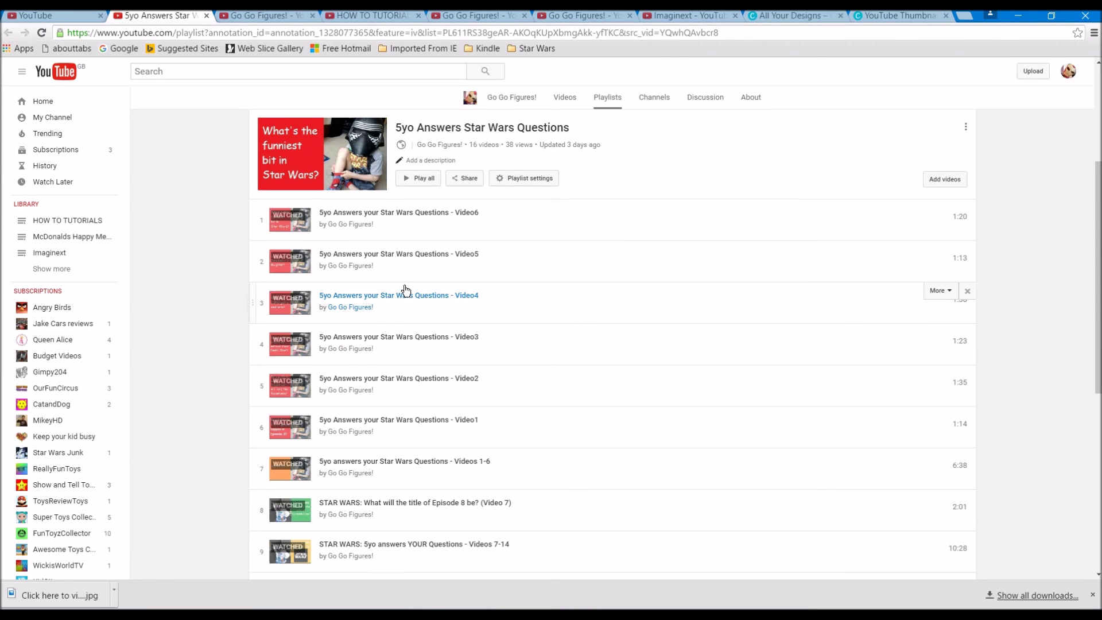